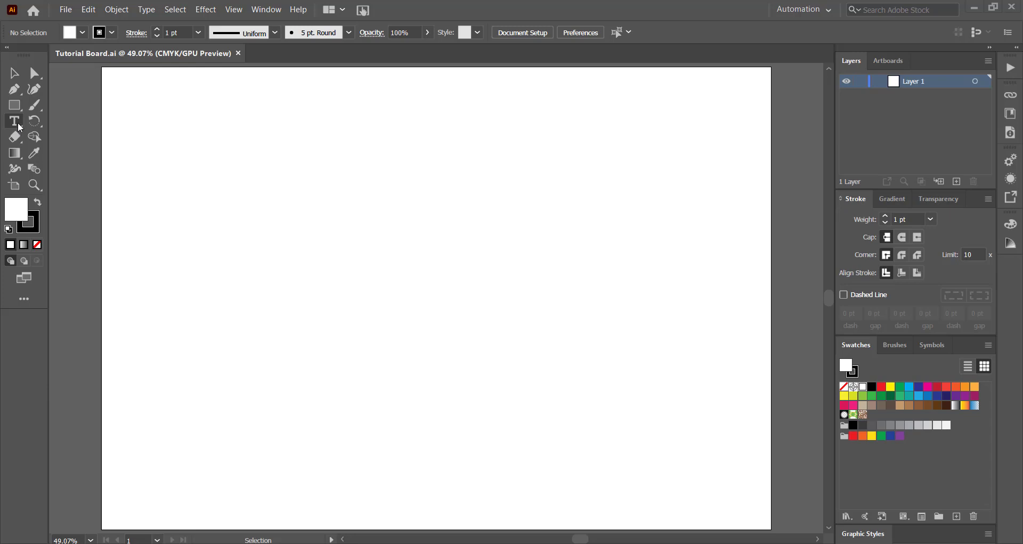
- Add the point text "This is my sentence" near the upper-left part of the artboard using the Type Tool
left_click(19, 125)
left_click(20, 119)
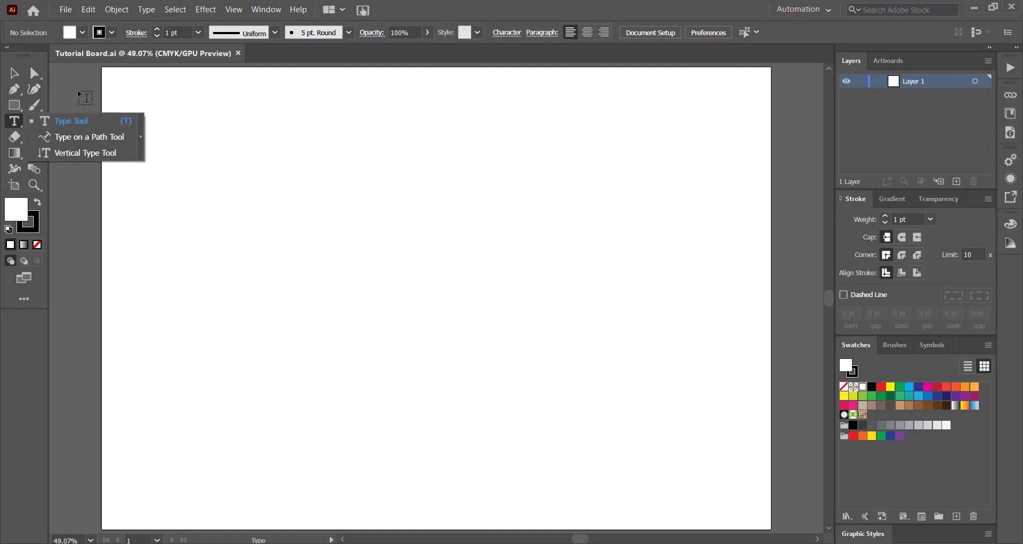
left_click(68, 123)
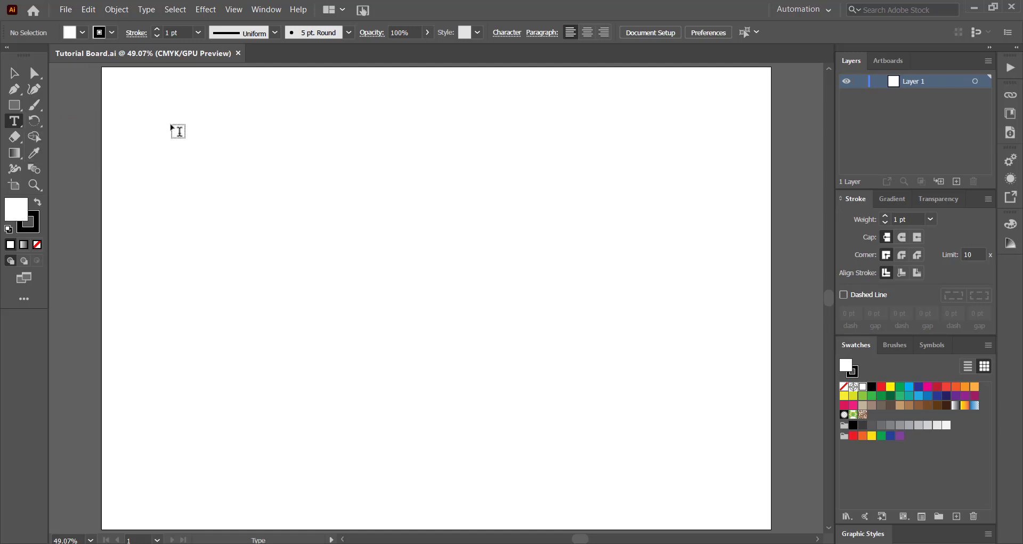
left_click(171, 124)
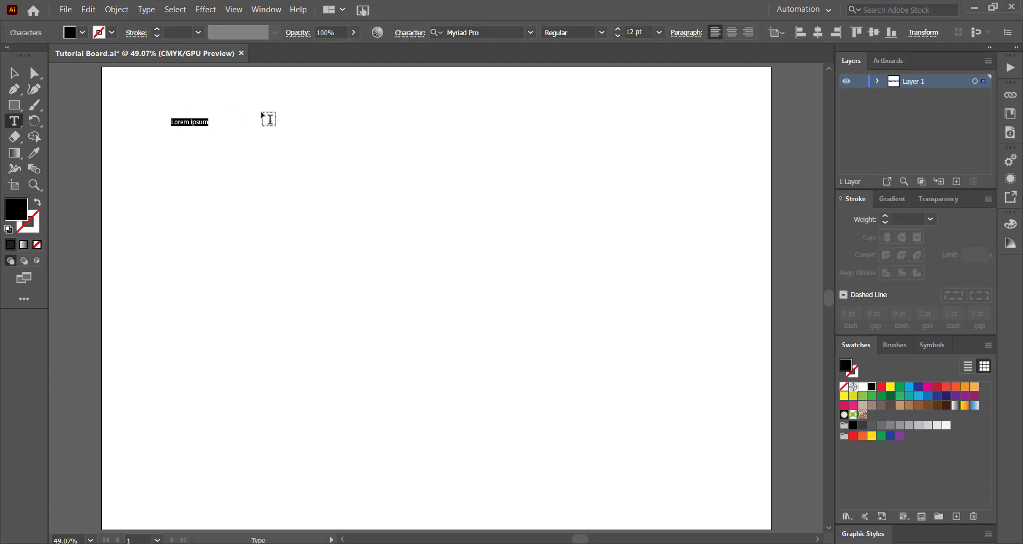
key("BackSpace")
key("Escape")
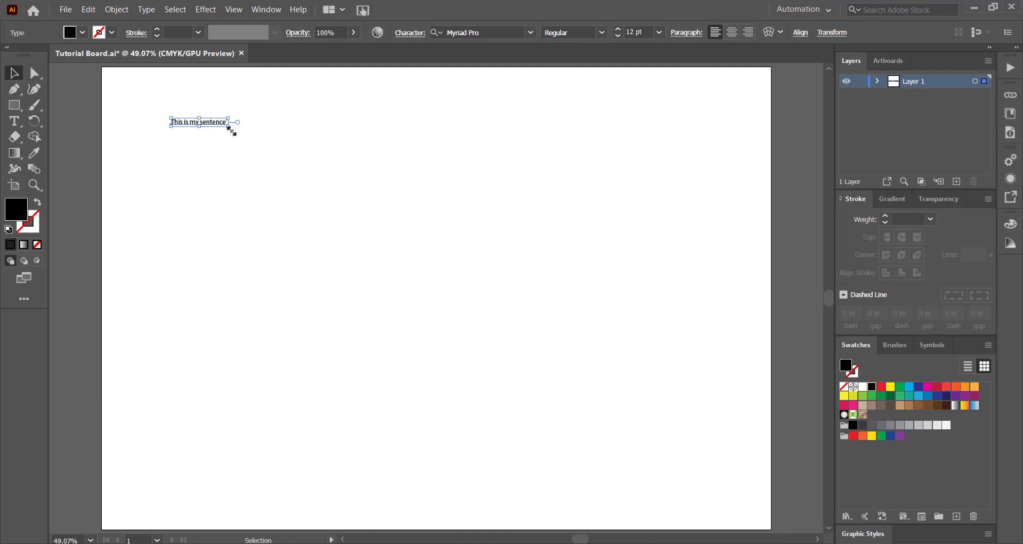
- Enlarge the sentence to a font size of 72 pt and move it to the upper middle of the artboard
left_click_drag(230, 126, 261, 142)
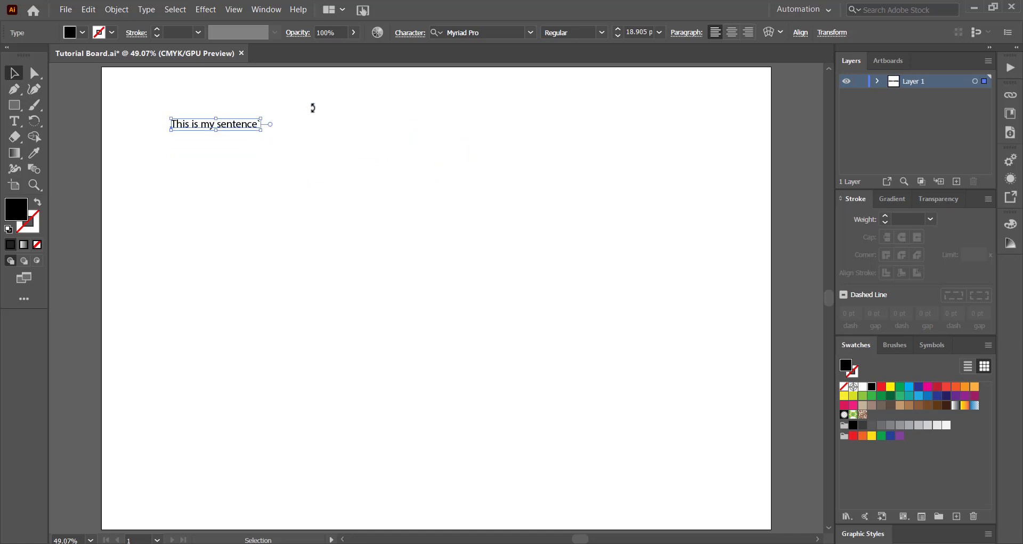
left_click(659, 32)
left_click(655, 35)
left_click(659, 33)
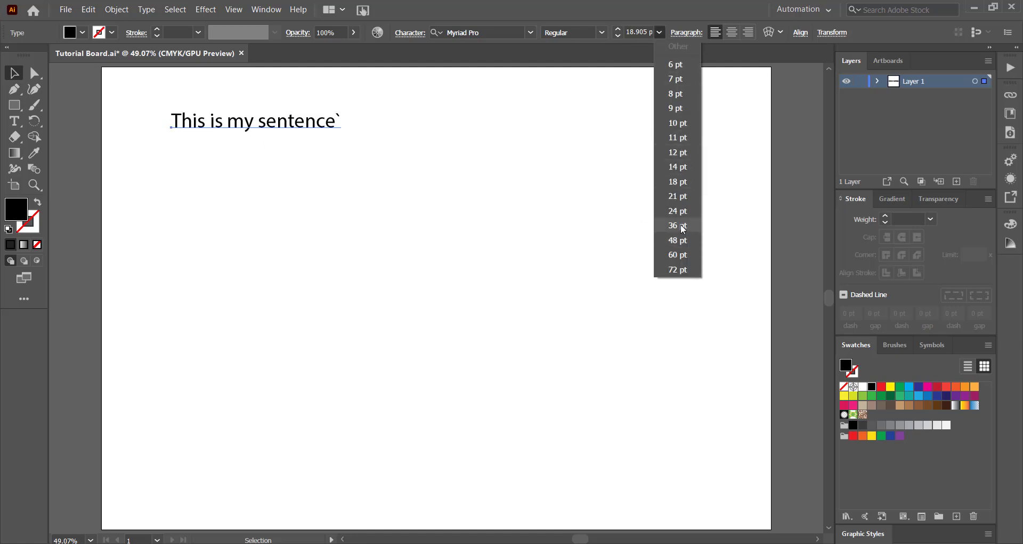
left_click(678, 269)
left_click_drag(381, 124, 474, 170)
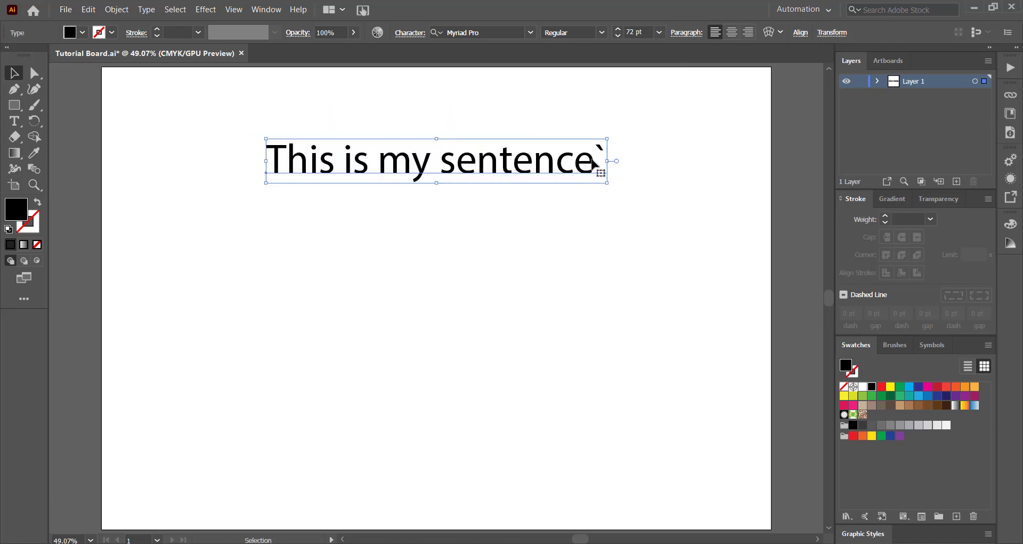
- Delete the stray backtick at the end of the sentence and reselect the text object
double_click(597, 165)
key("BackSpace")
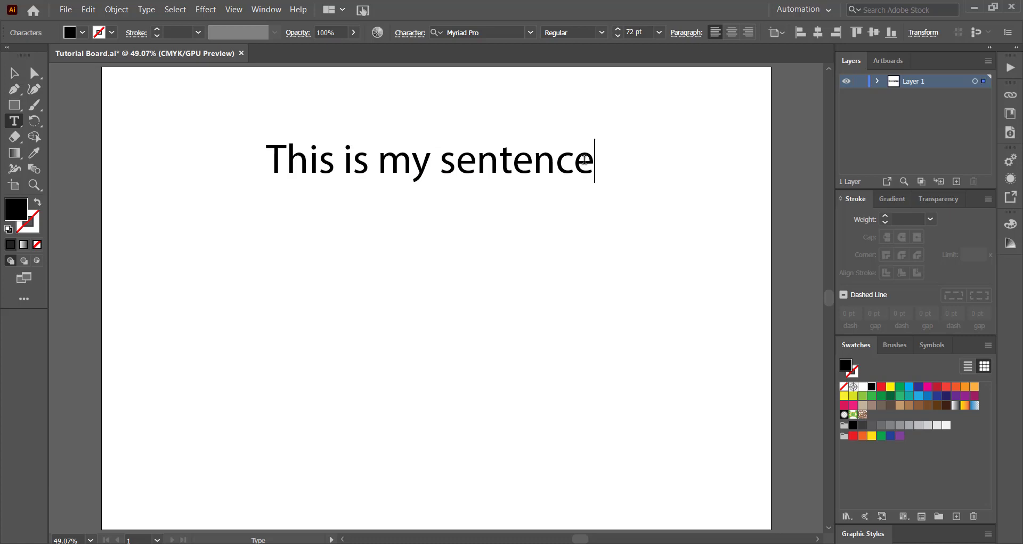
key("Escape")
left_click(499, 184)
left_click(478, 170)
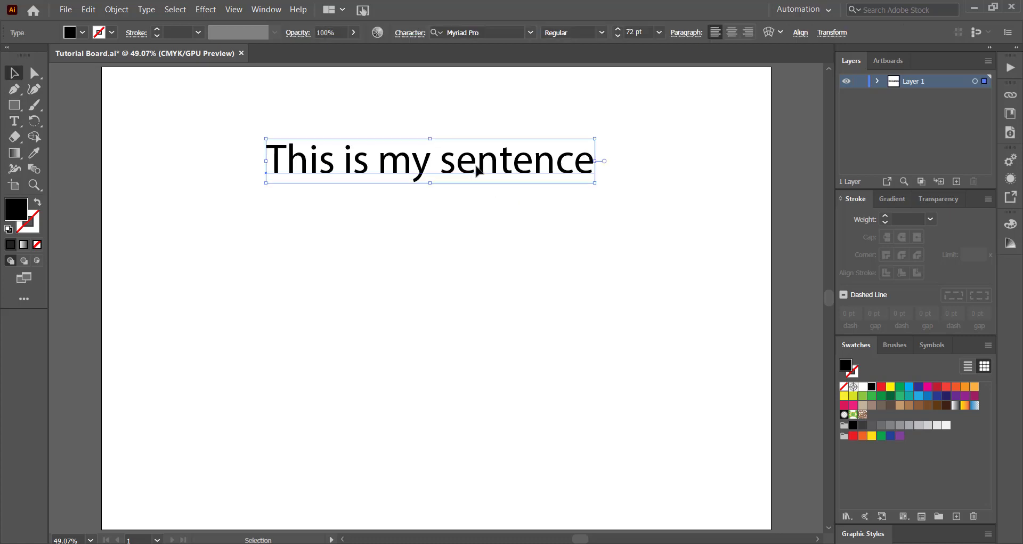
- Add a second text object reading "Sub-heading" and centre it directly beneath the sentence
left_click(9, 122)
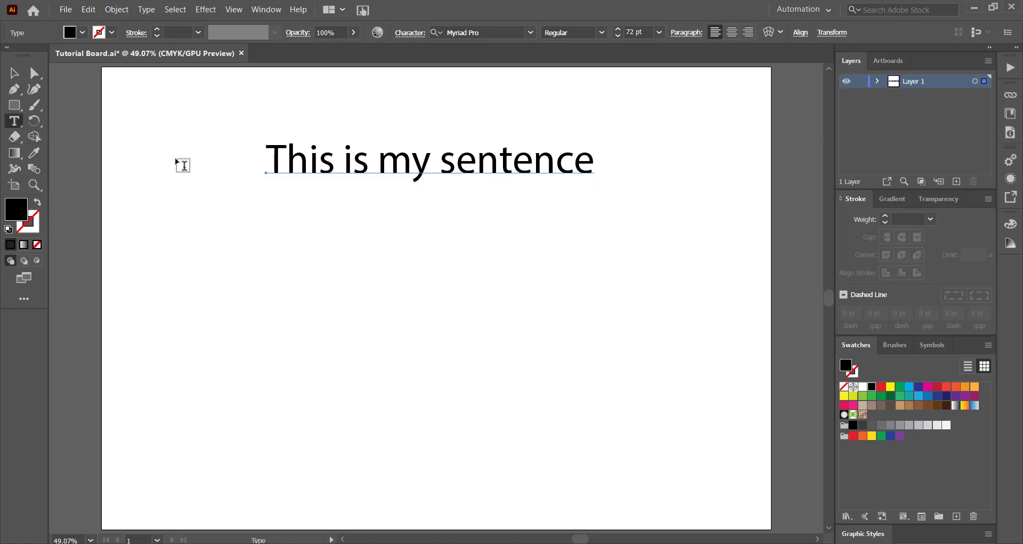
left_click(277, 213)
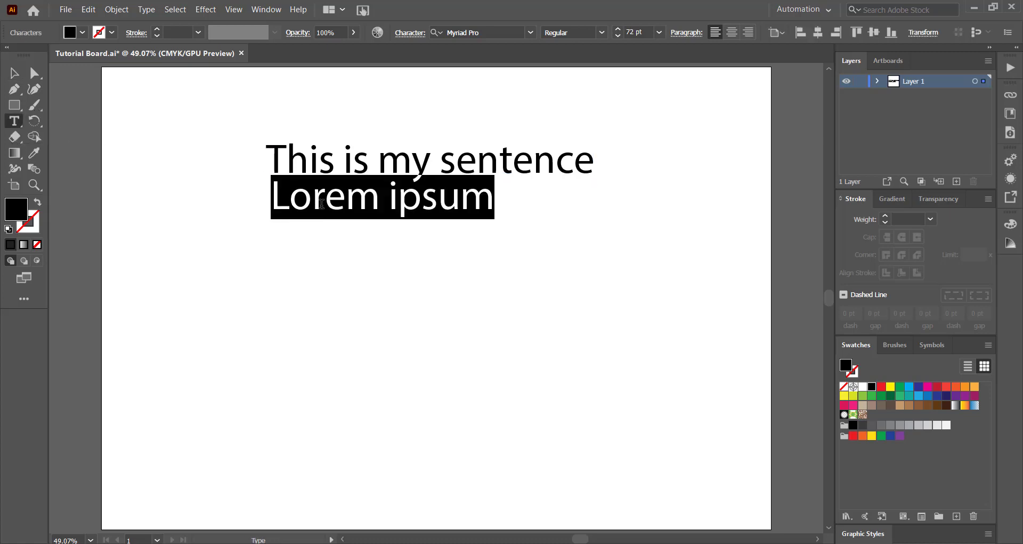
type("Sub-")
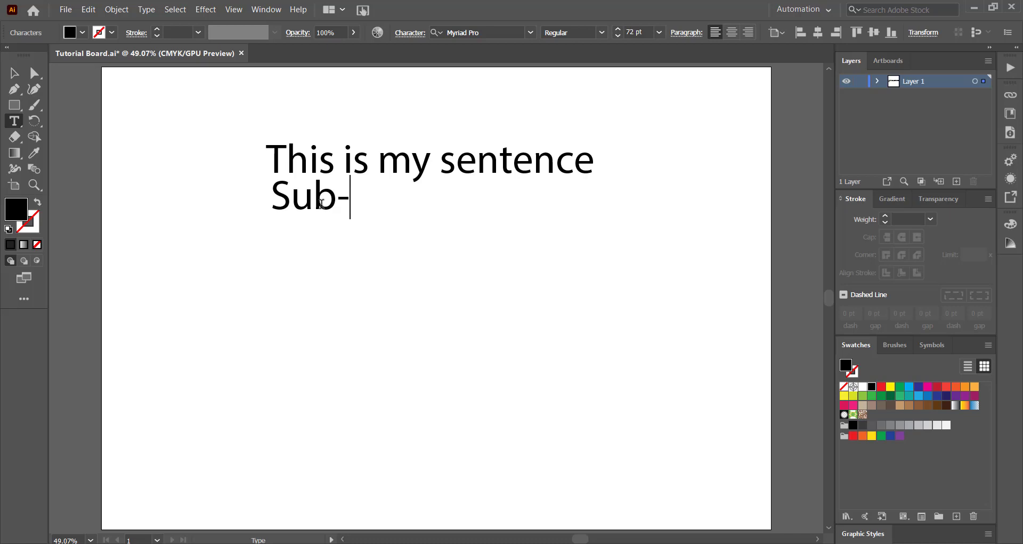
type("heading")
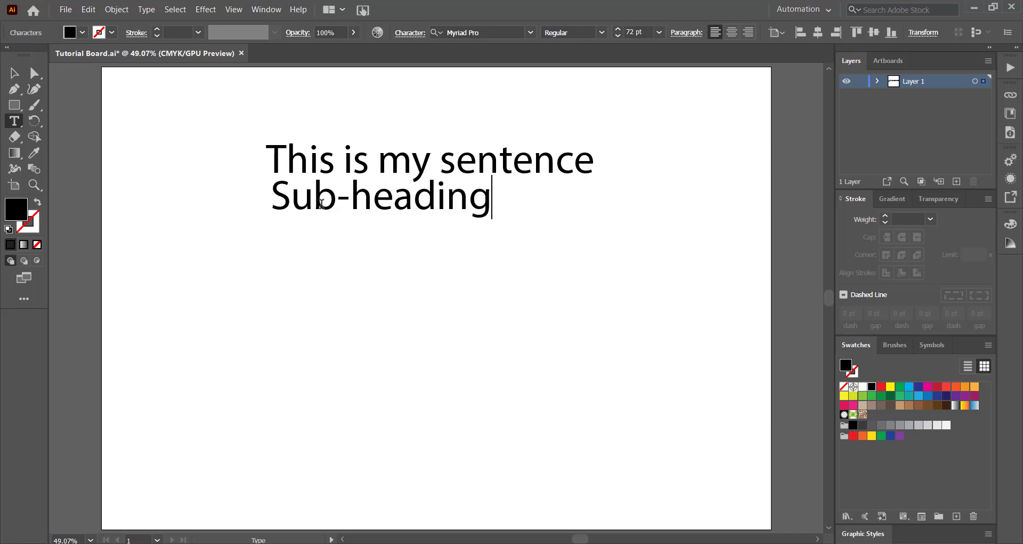
key("Escape")
left_click_drag(399, 201, 457, 213)
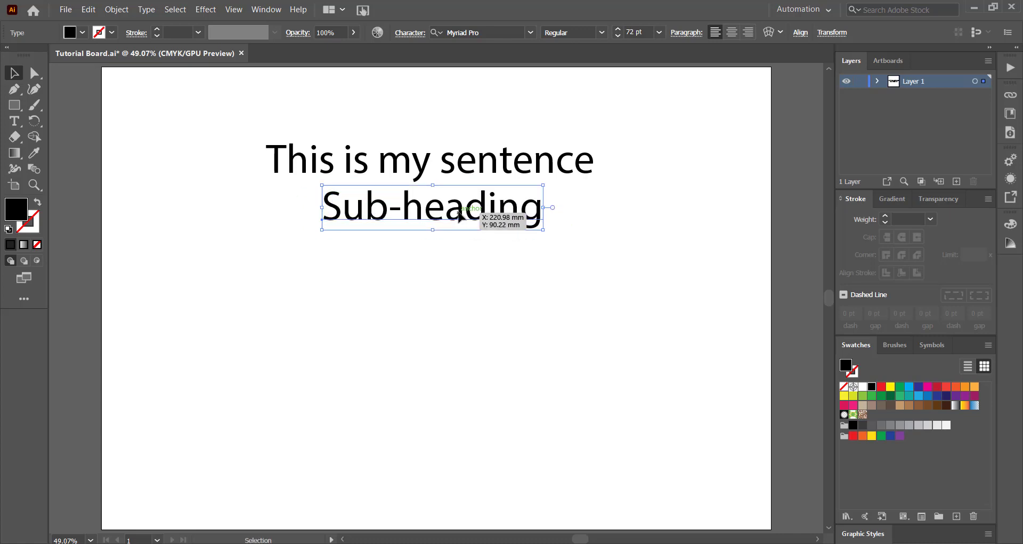
left_click(479, 264)
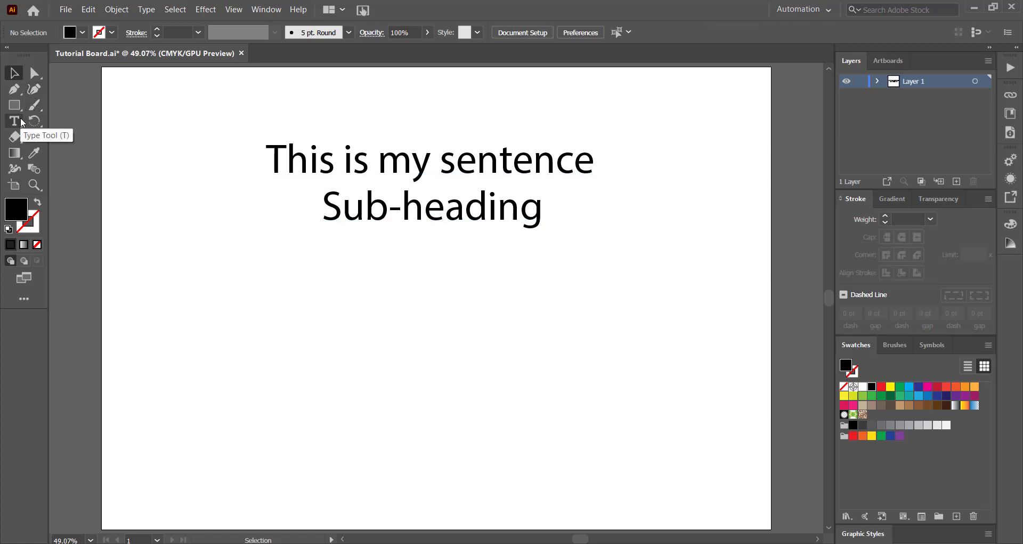
- Draw a straight horizontal line below the sub-heading with the Pen tool and centre it on the artboard
left_click_drag(20, 117, 133, 126)
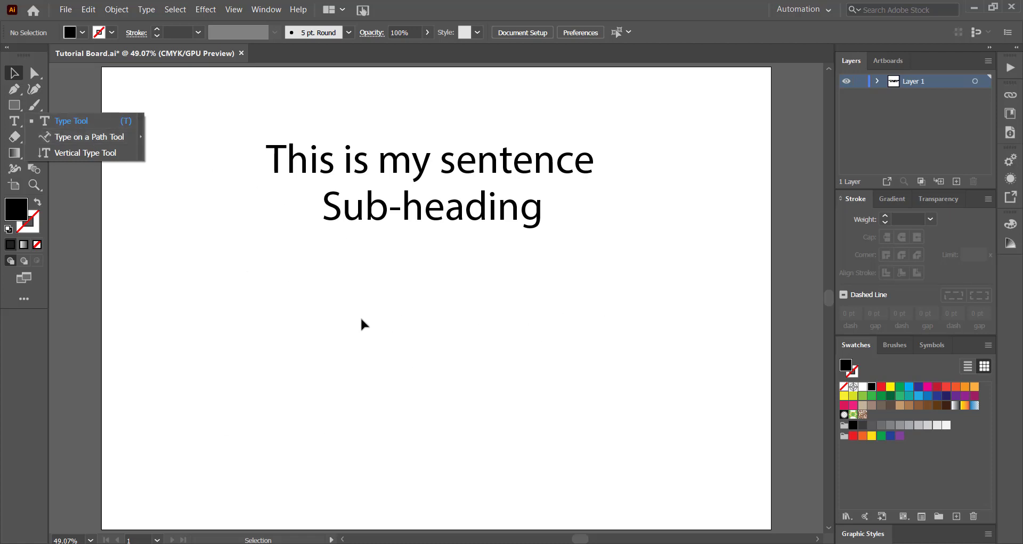
left_click(15, 89)
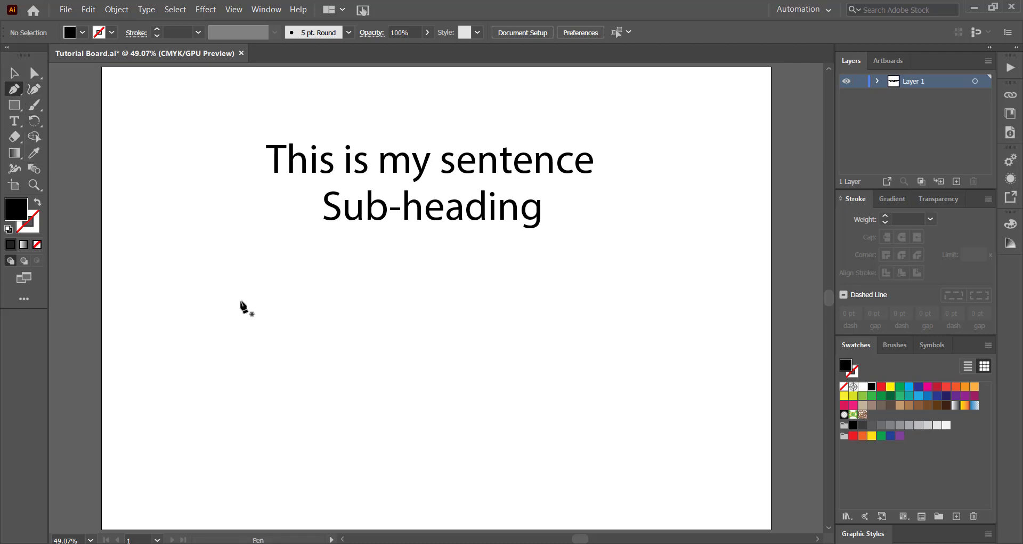
left_click(223, 302)
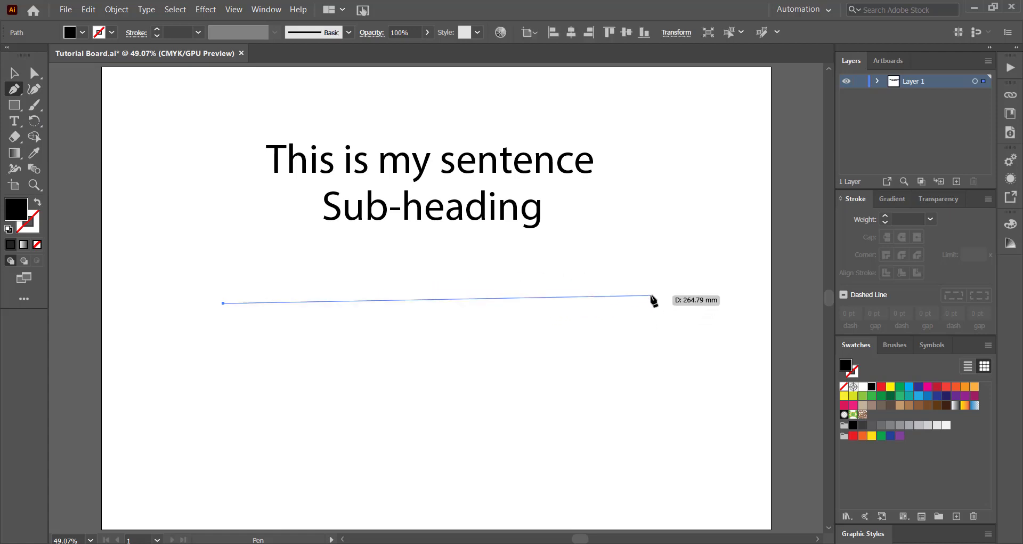
left_click(691, 303)
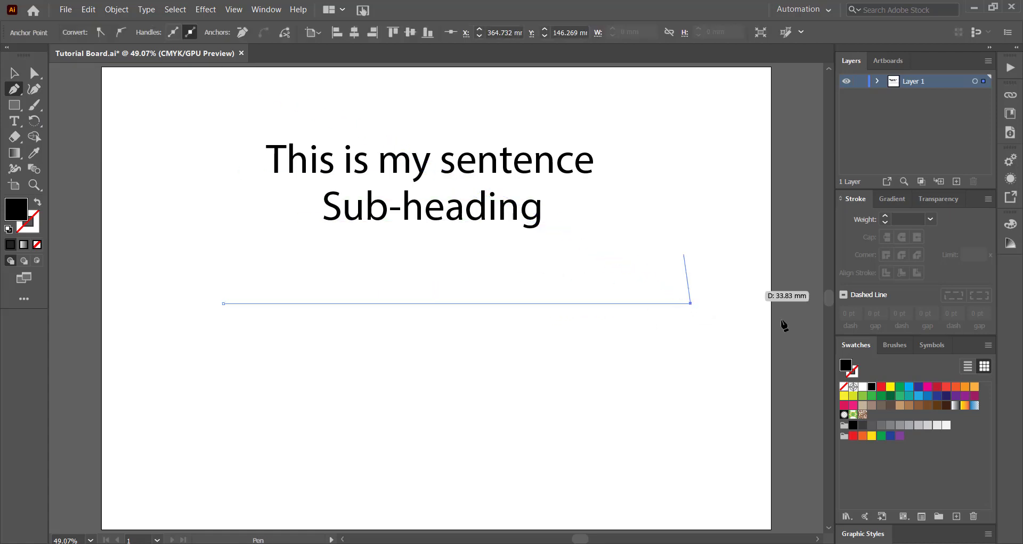
key("Escape")
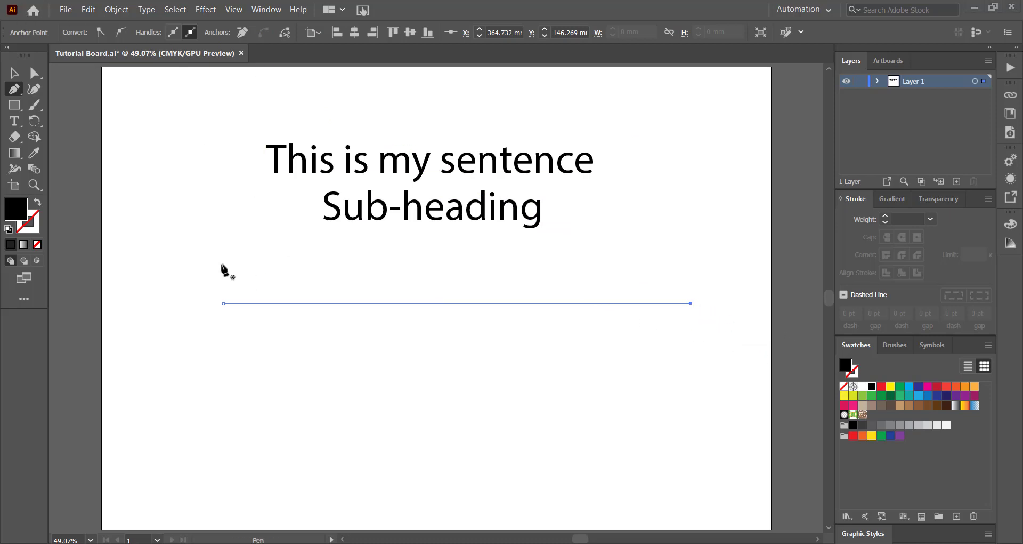
left_click(14, 76)
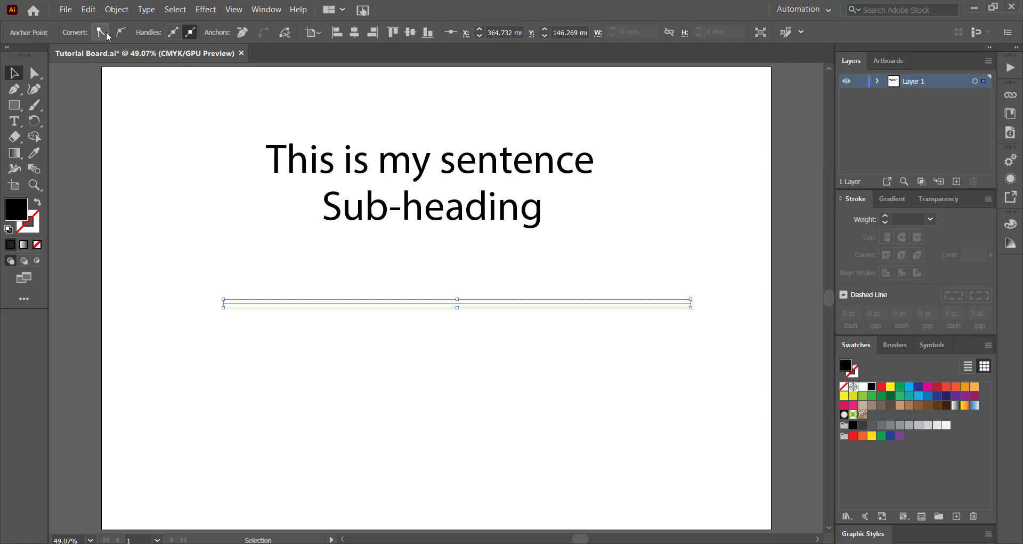
left_click(254, 280)
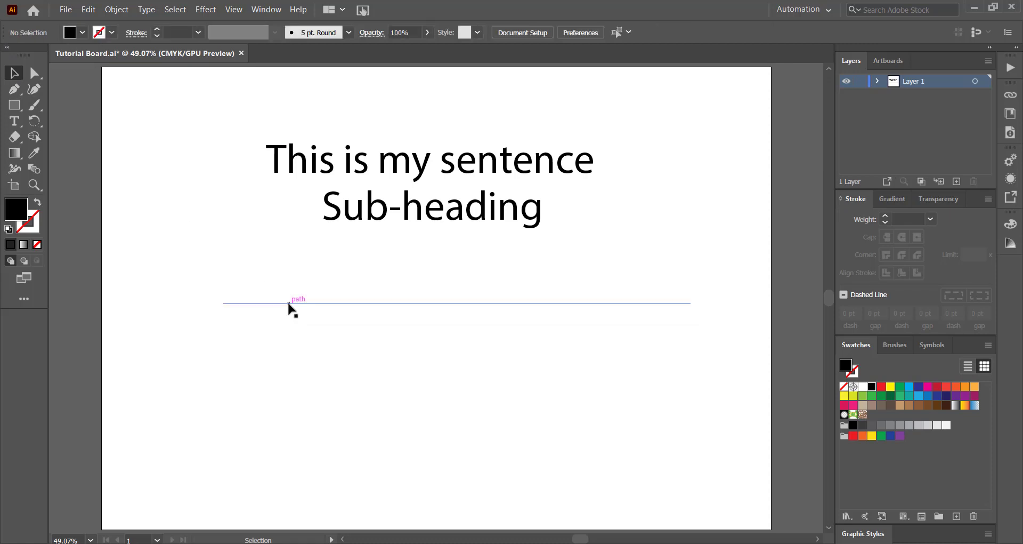
left_click_drag(293, 303, 271, 304)
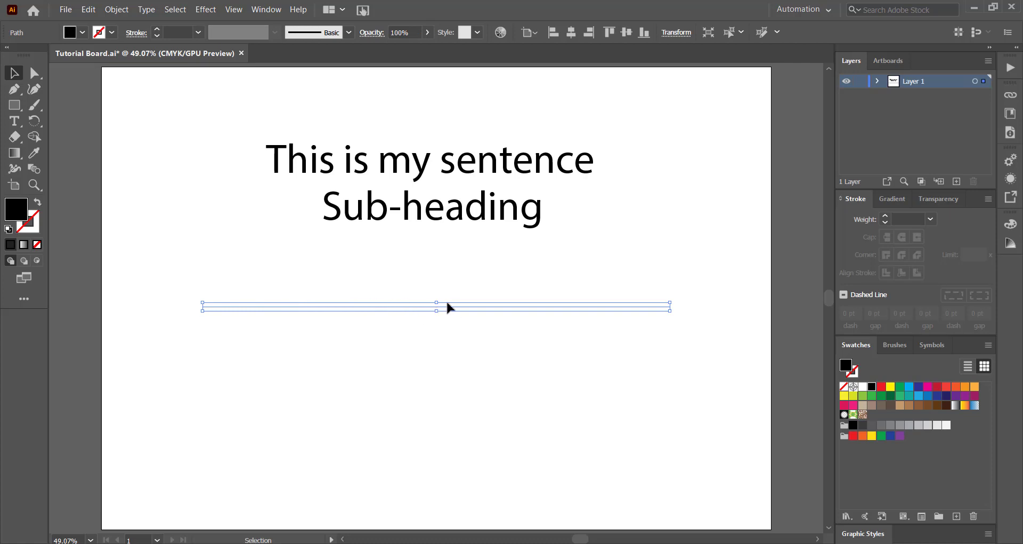
- Turn the horizontal line into a text path with the Type on a Path Tool, starting near its left end
left_click(20, 122)
left_click(21, 127)
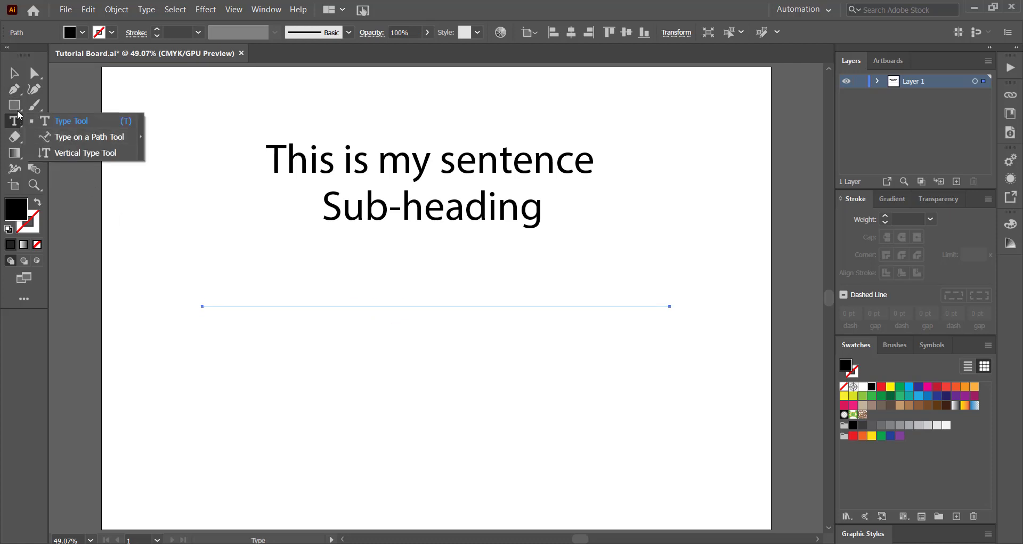
left_click(50, 136)
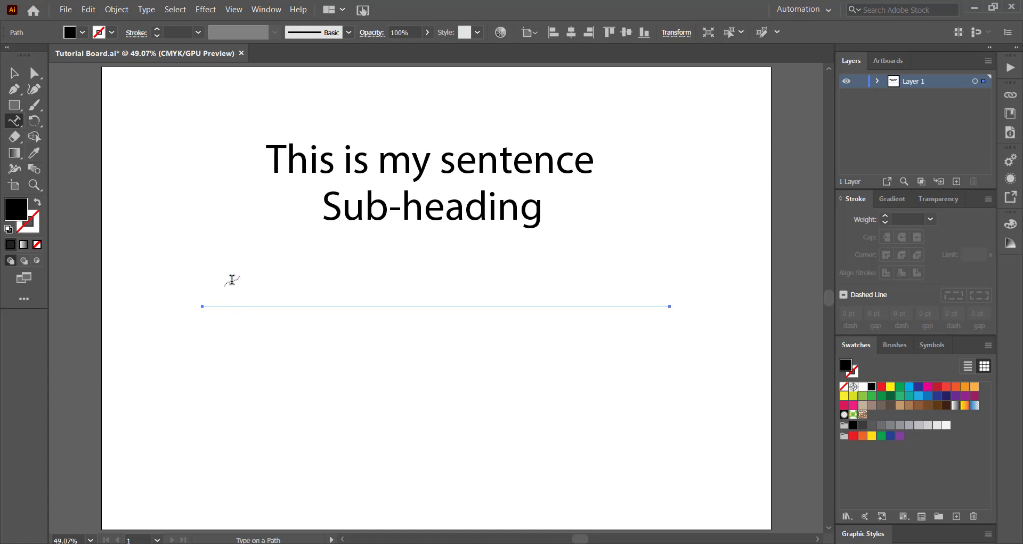
left_click(229, 306)
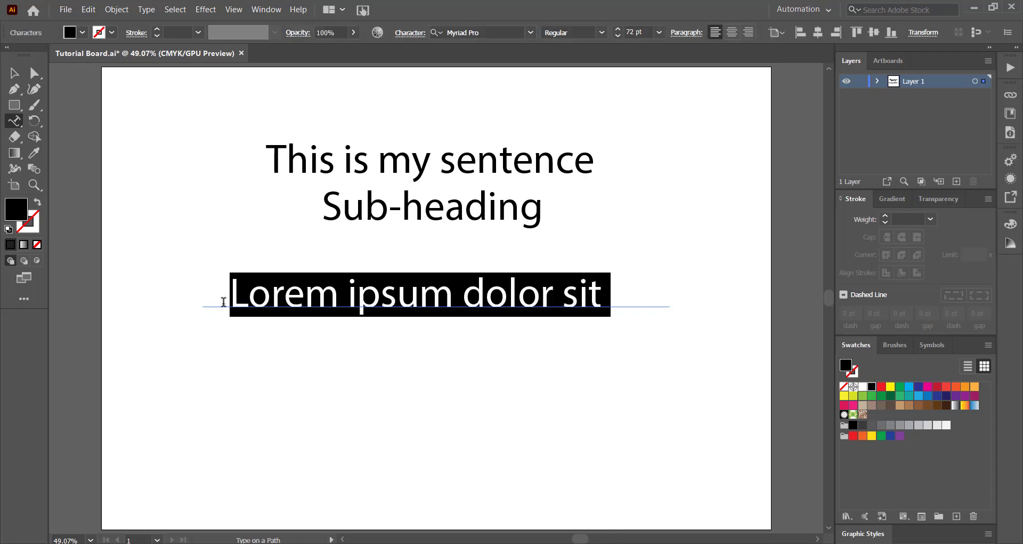
type("THis")
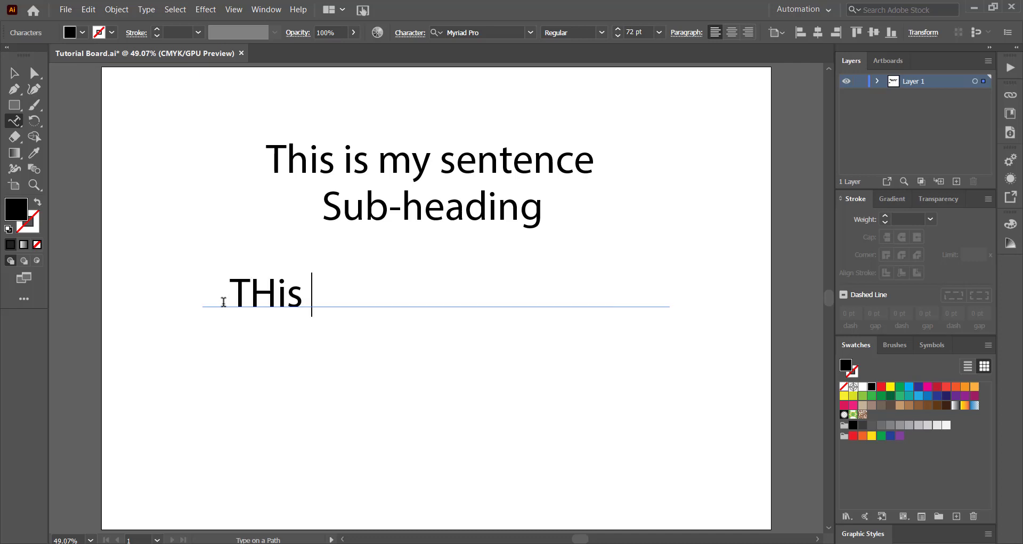
key("BackSpace")
key("BackSpace")
key("BackSpace")
key("BackSpace")
key("BackSpace")
- Enter "Sentence is on path" as the text running along the line
type("Sen")
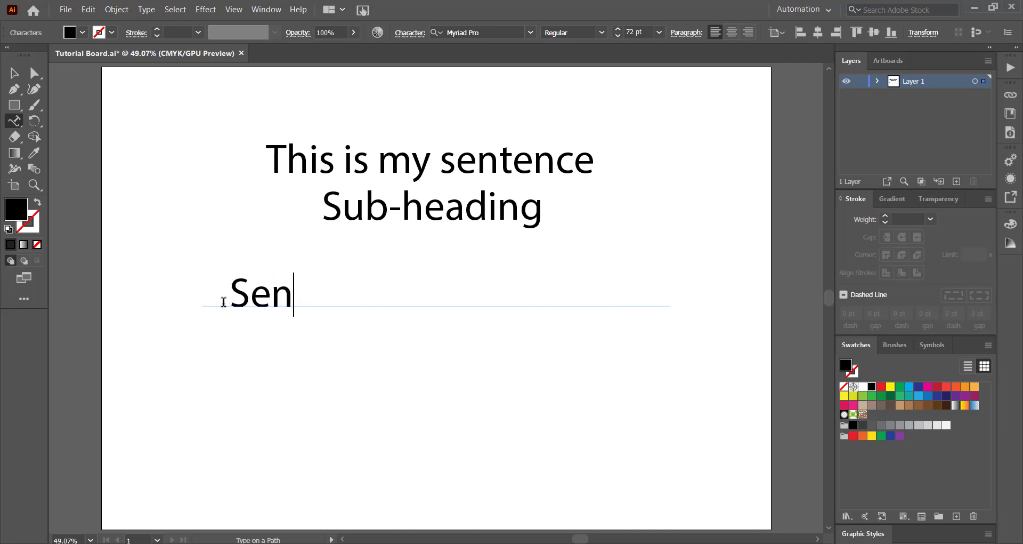
type("tence is ")
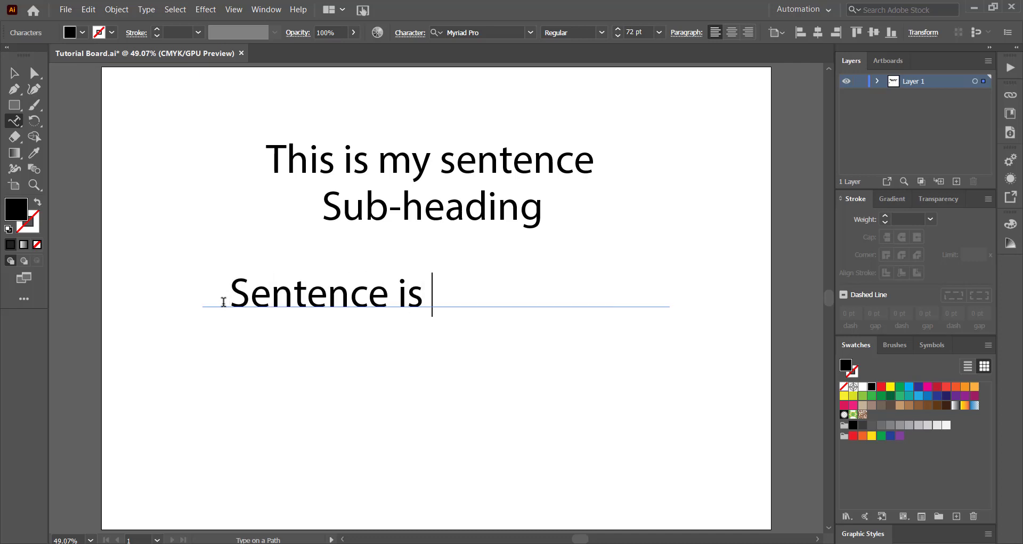
type("on path")
key("Escape")
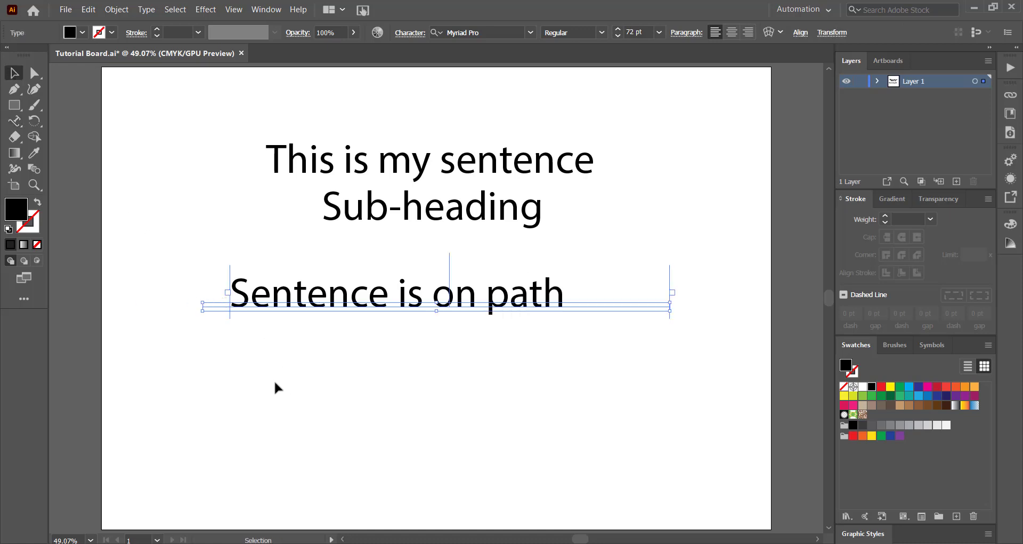
left_click(359, 395)
left_click(353, 310)
left_click(464, 262)
left_click(443, 297)
- Draw a black circle about 77 mm in diameter and centre it below the path text
left_click_drag(16, 109, 49, 121)
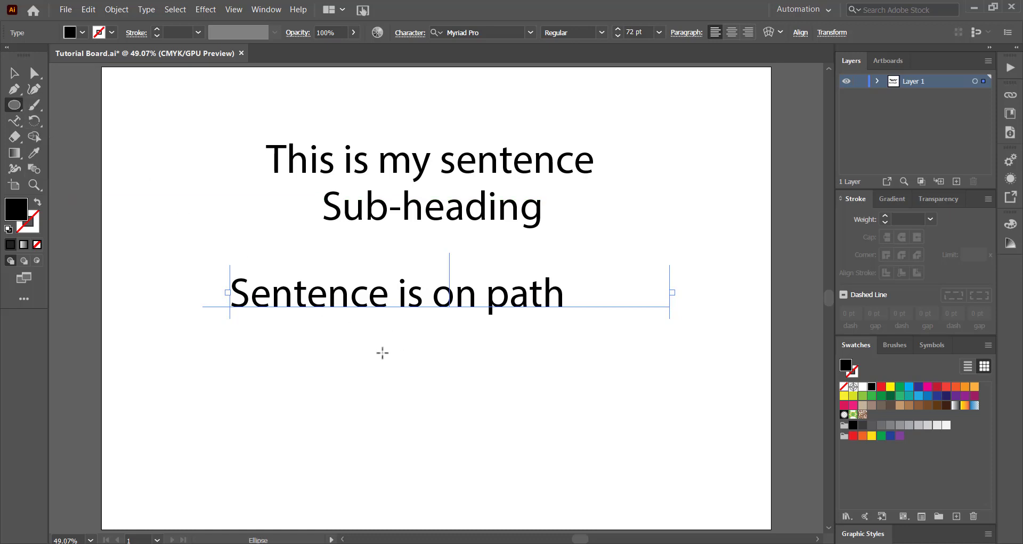
left_click_drag(400, 349, 523, 450)
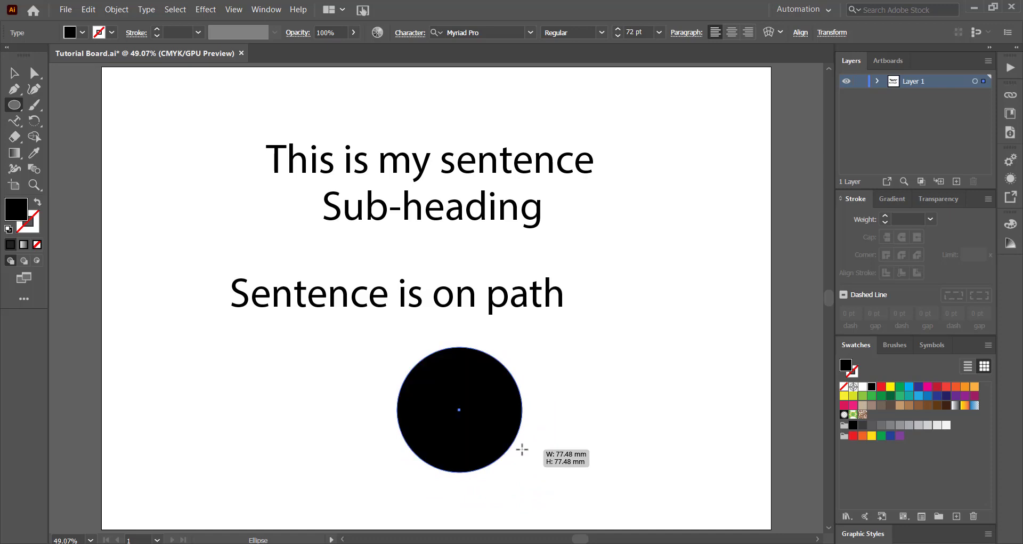
key("v")
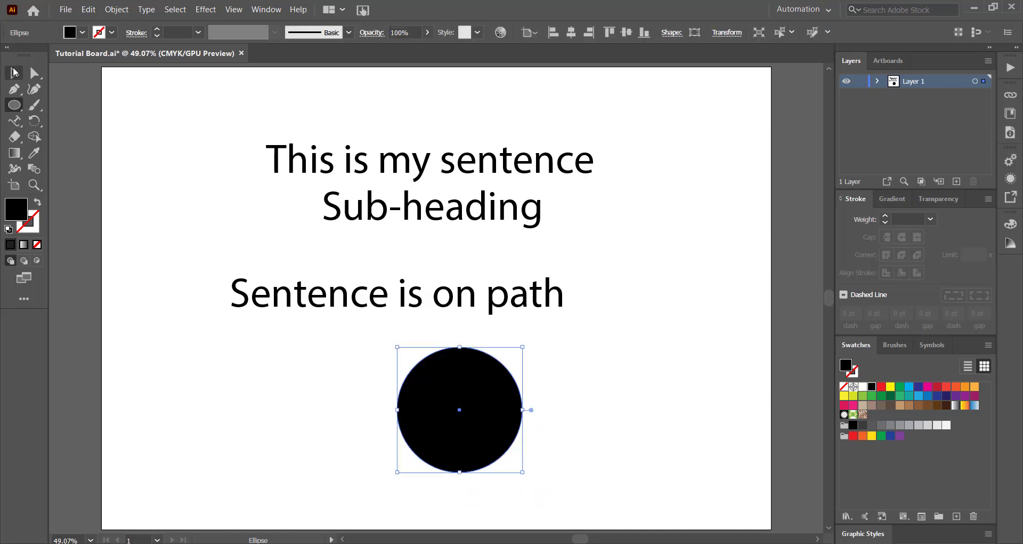
left_click_drag(472, 421, 442, 412)
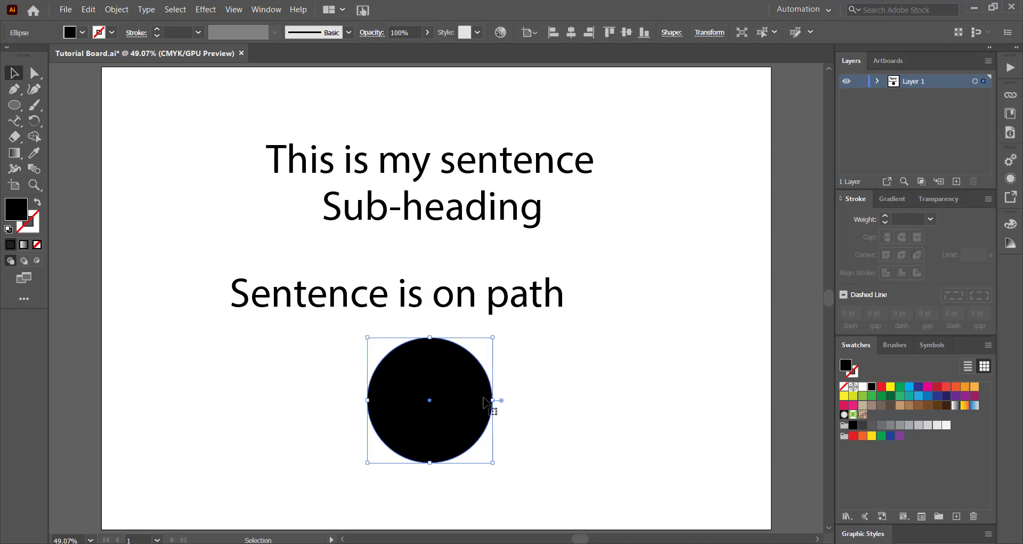
- Turn the black circle into a text path with placeholder text using the Type on a Path Tool, and move it to the artboard's right side
left_click(23, 121)
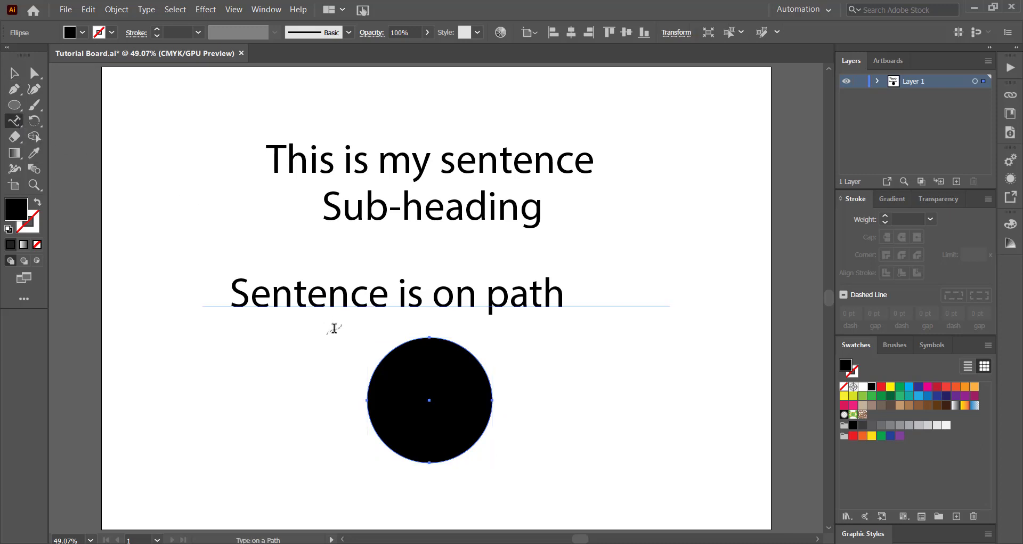
left_click(371, 377)
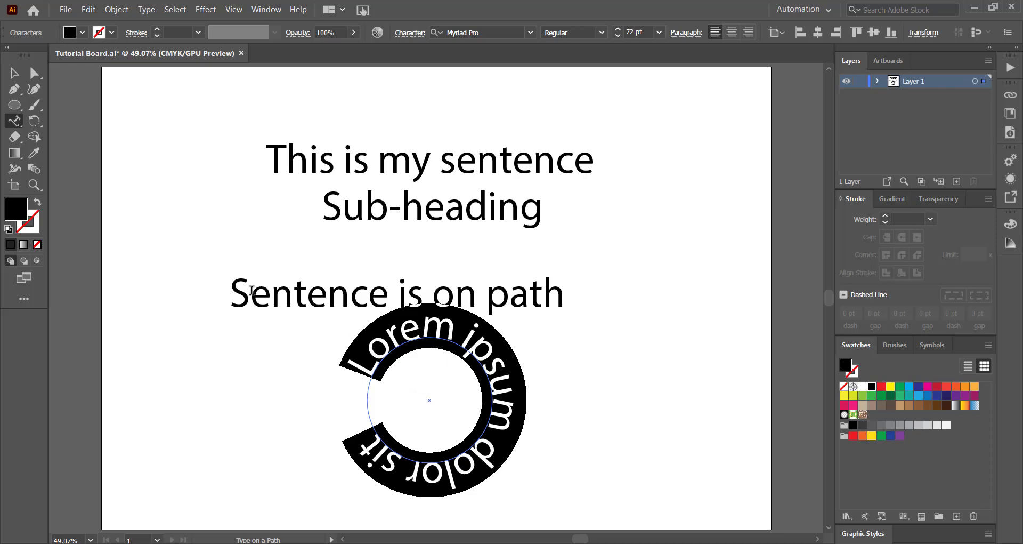
left_click(14, 73)
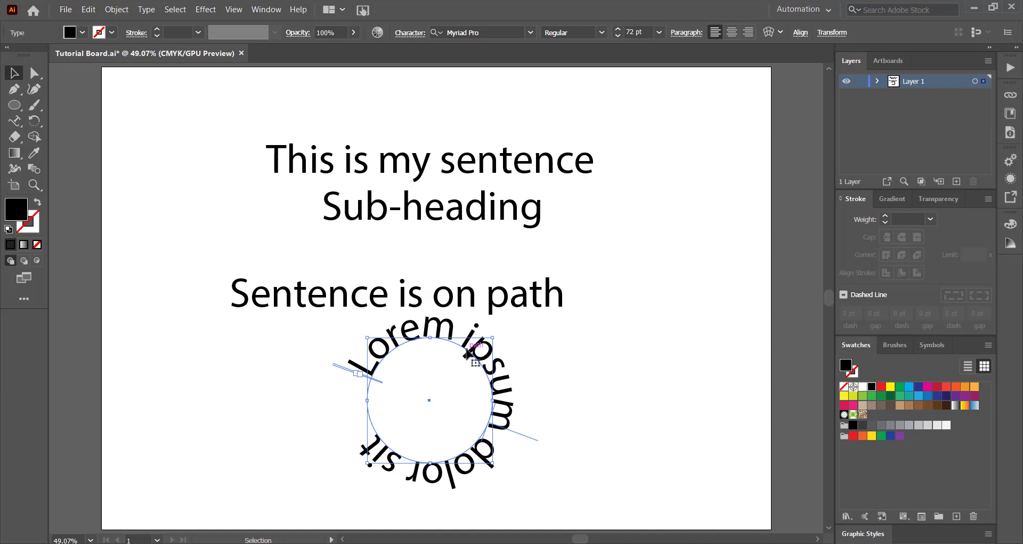
left_click_drag(467, 353, 685, 213)
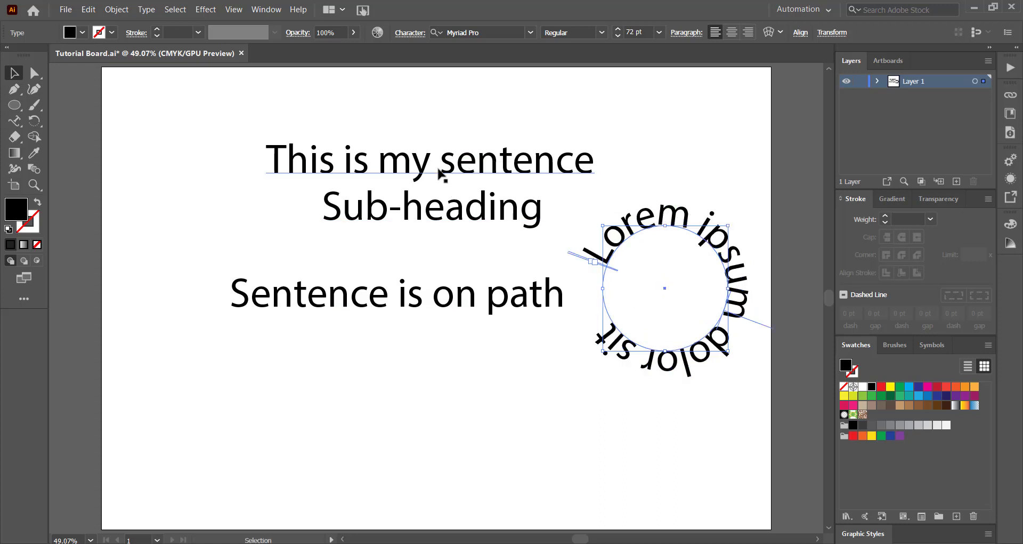
left_click(439, 173)
left_click(453, 216)
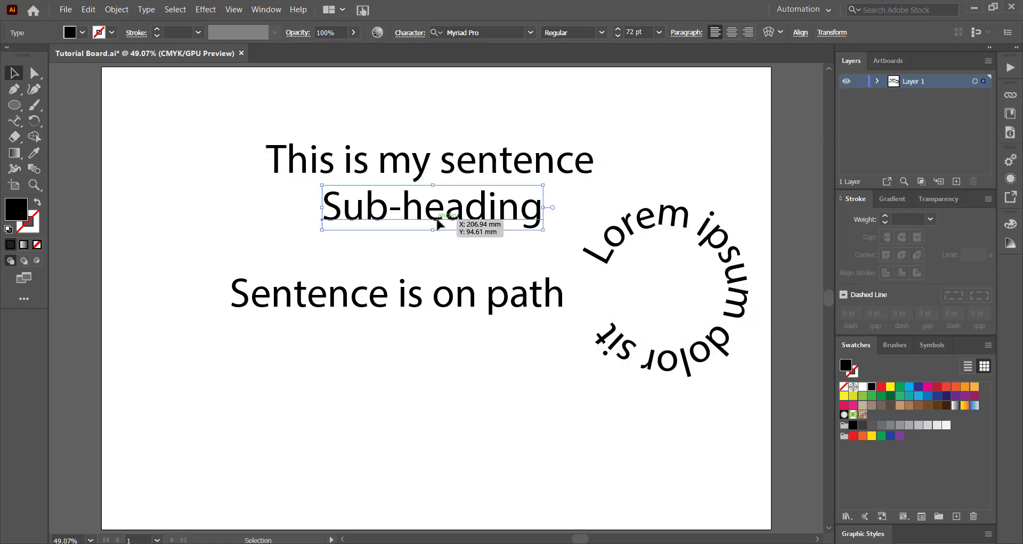
left_click(470, 297)
left_click(661, 242)
left_click(486, 296)
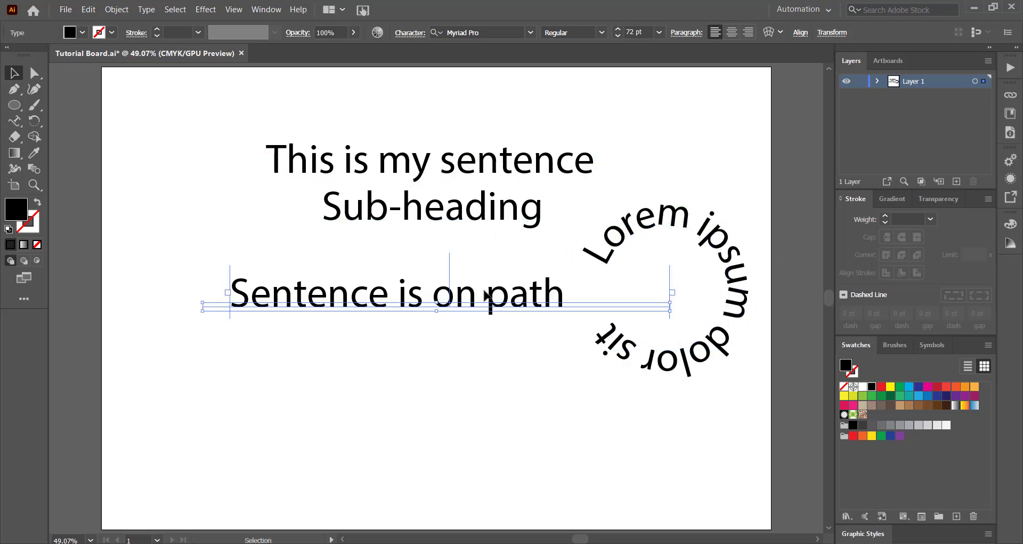
left_click(657, 342)
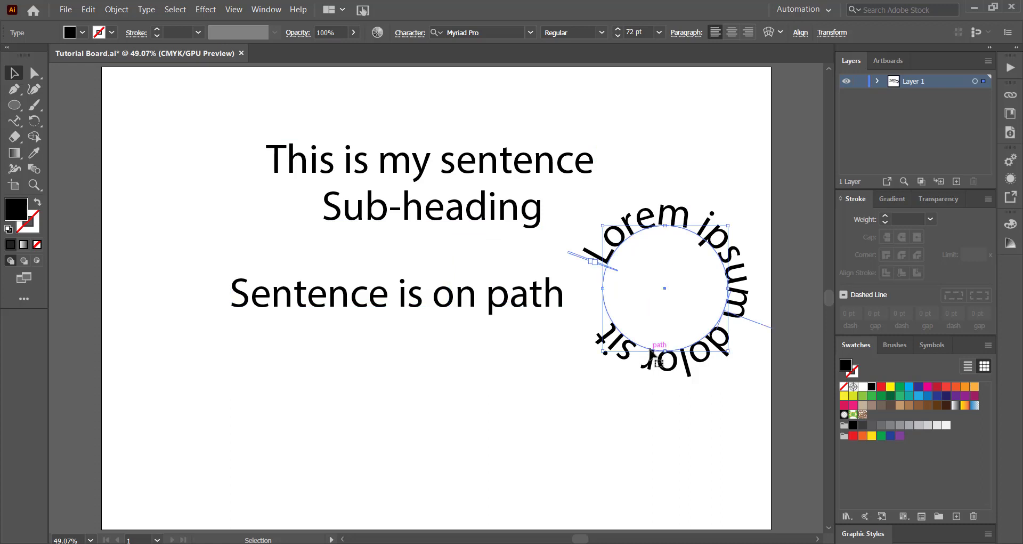
left_click(14, 120)
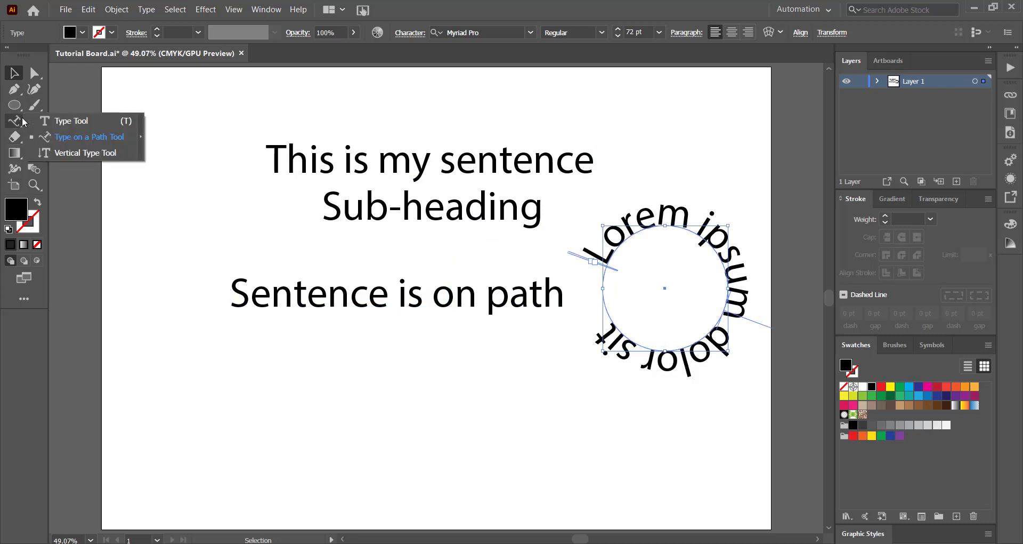
left_click(85, 154)
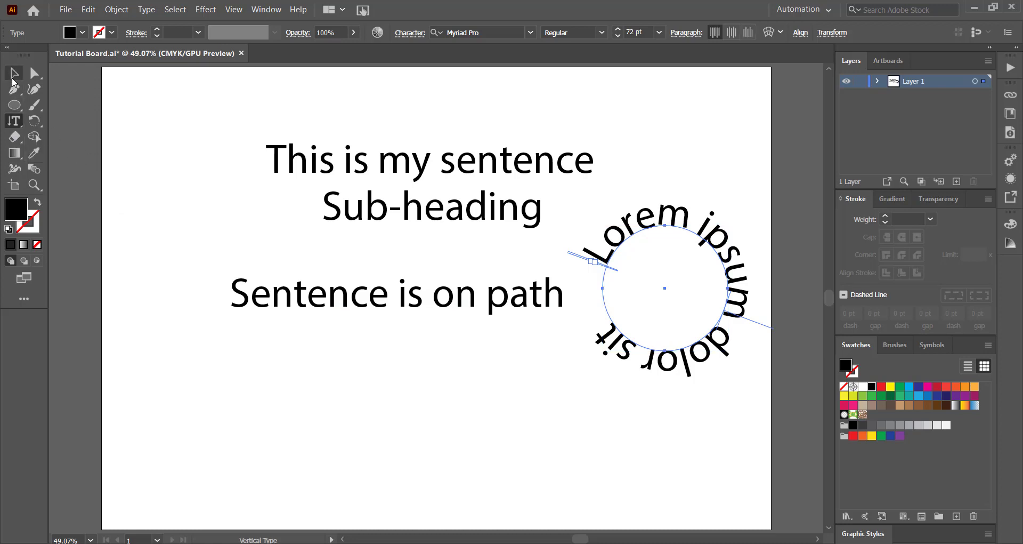
left_click(14, 75)
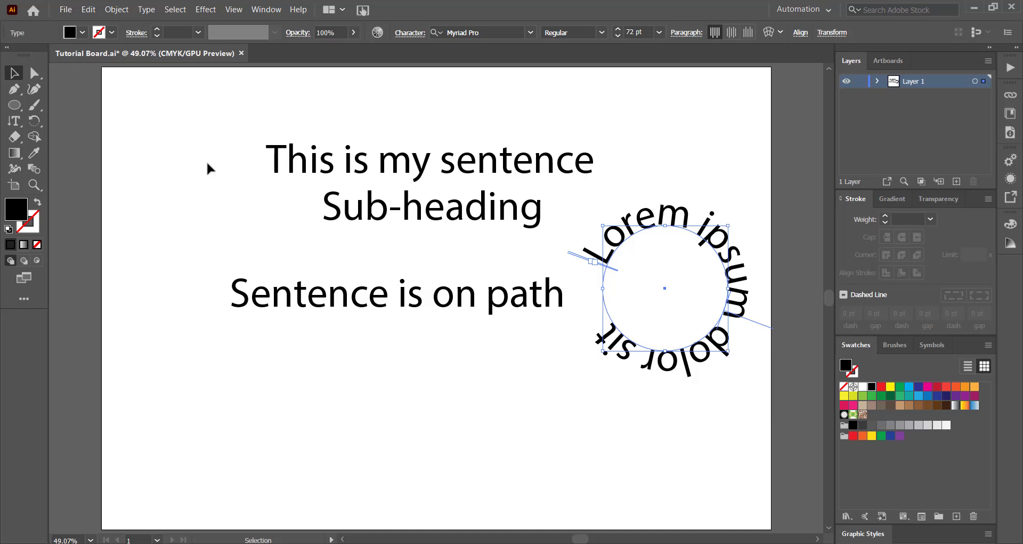
left_click_drag(207, 164, 611, 174)
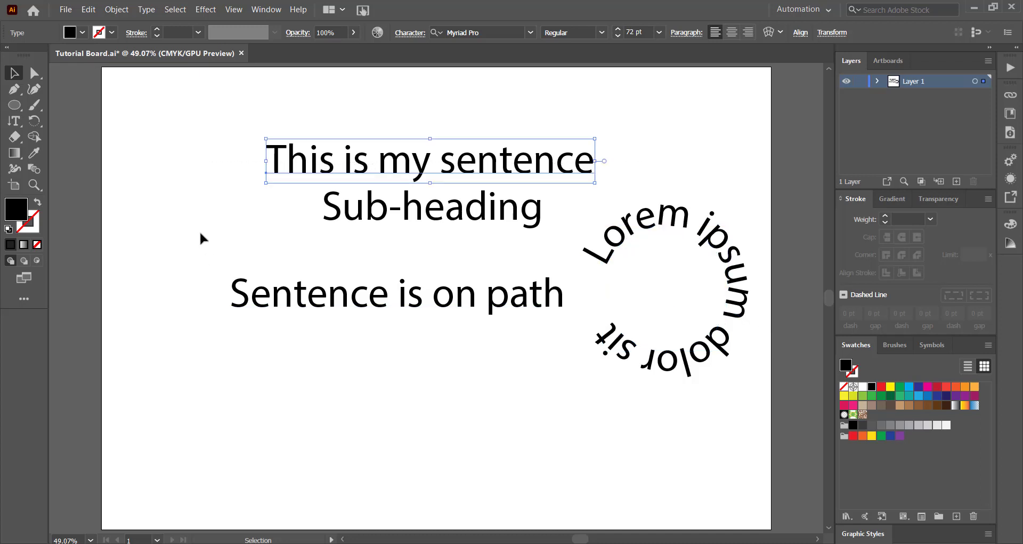
left_click_drag(210, 211, 549, 209)
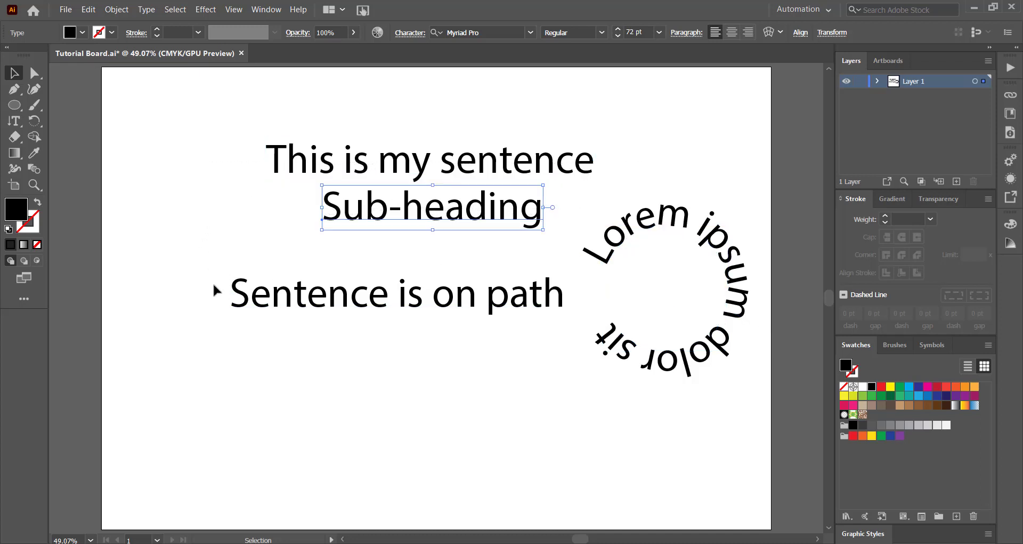
left_click(566, 308)
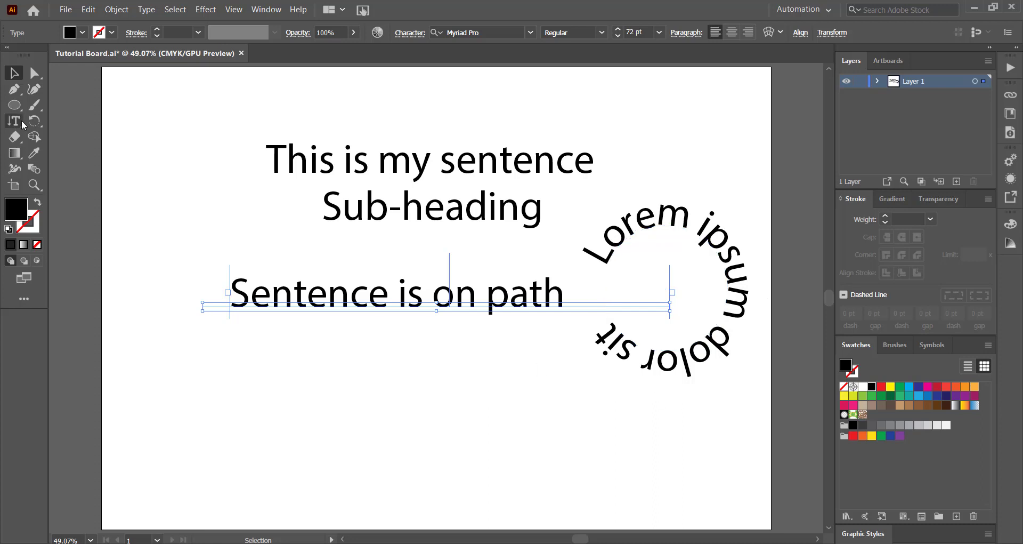
- Place vertical placeholder text in the artboard's lower-left area with the Vertical Type Tool and set its font size to 48 pt
left_click_drag(21, 125, 72, 155)
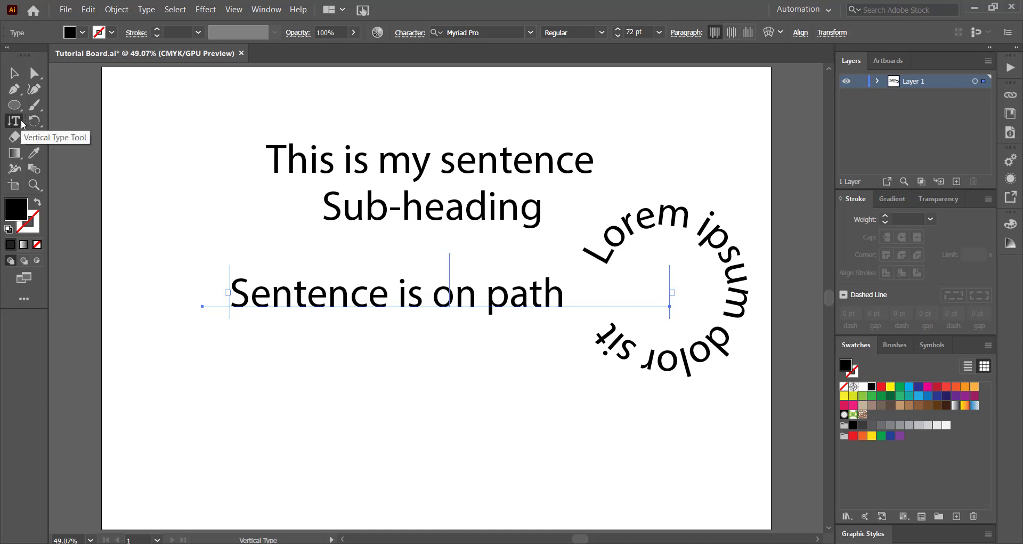
left_click_drag(21, 119, 44, 161)
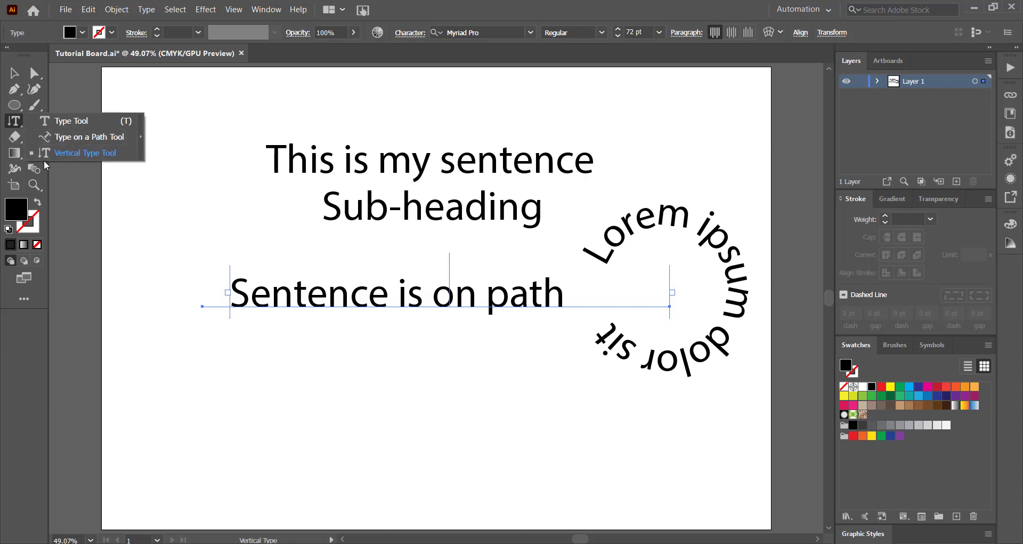
left_click(187, 355)
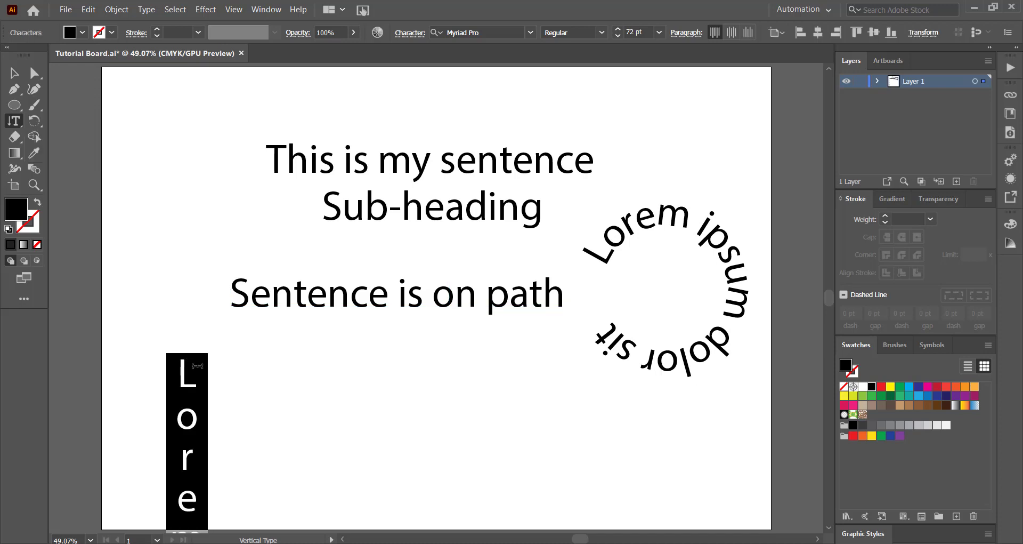
left_click(659, 32)
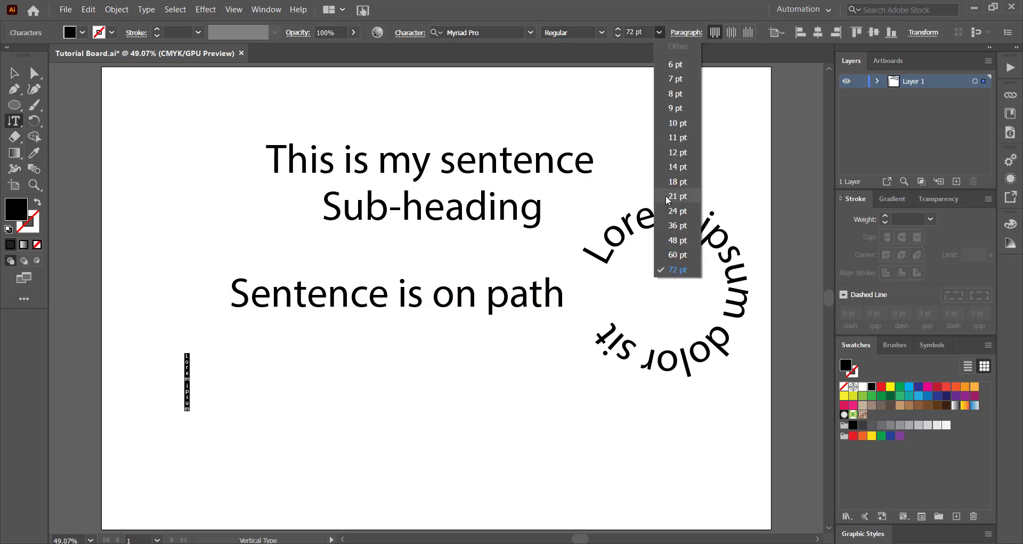
left_click(678, 244)
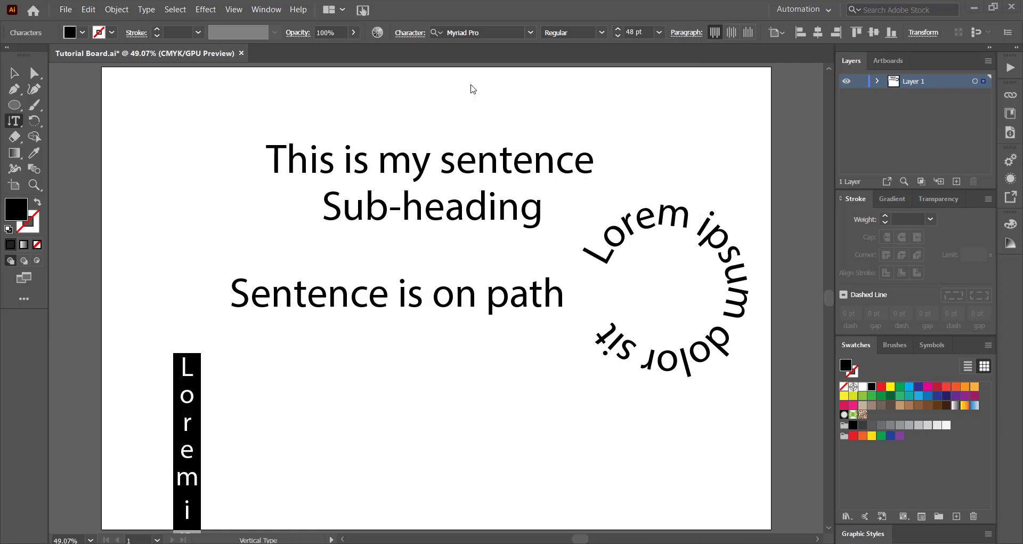
- Move the vertical text to the artboard's upper-left corner and replace its placeholder wording with "STATE COLLEGE"
left_click(15, 74)
left_click_drag(187, 379, 153, 129)
double_click(155, 123)
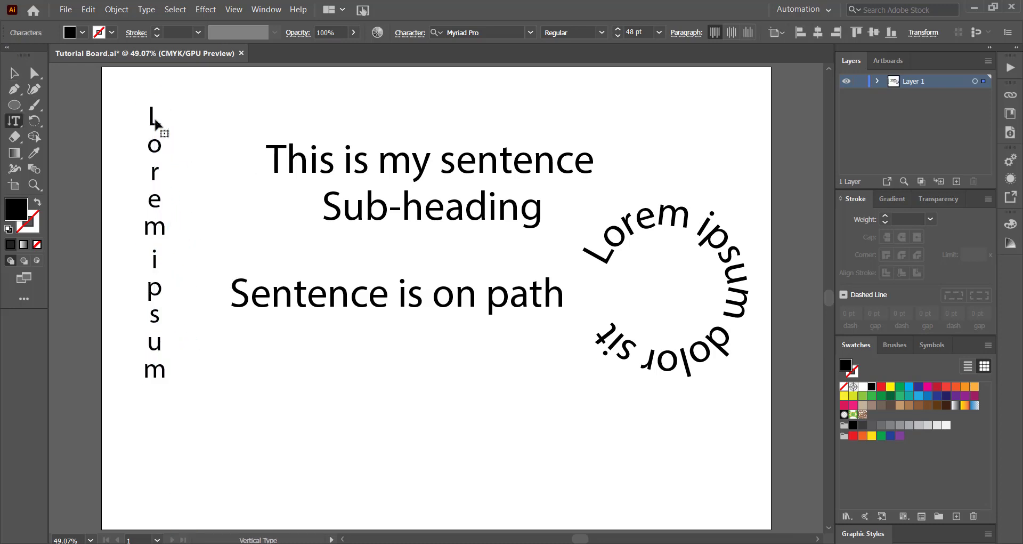
key("ctrl+a")
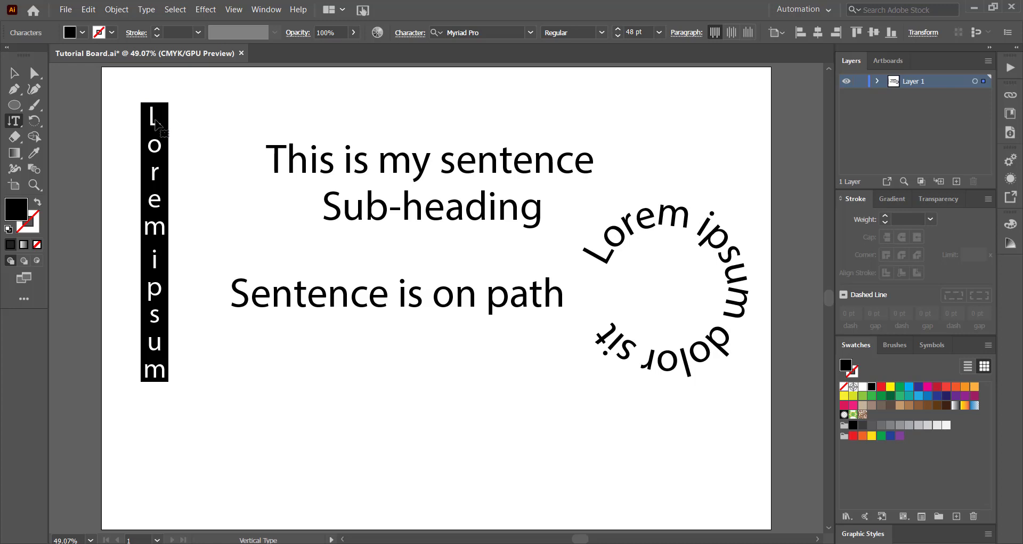
type("STATE")
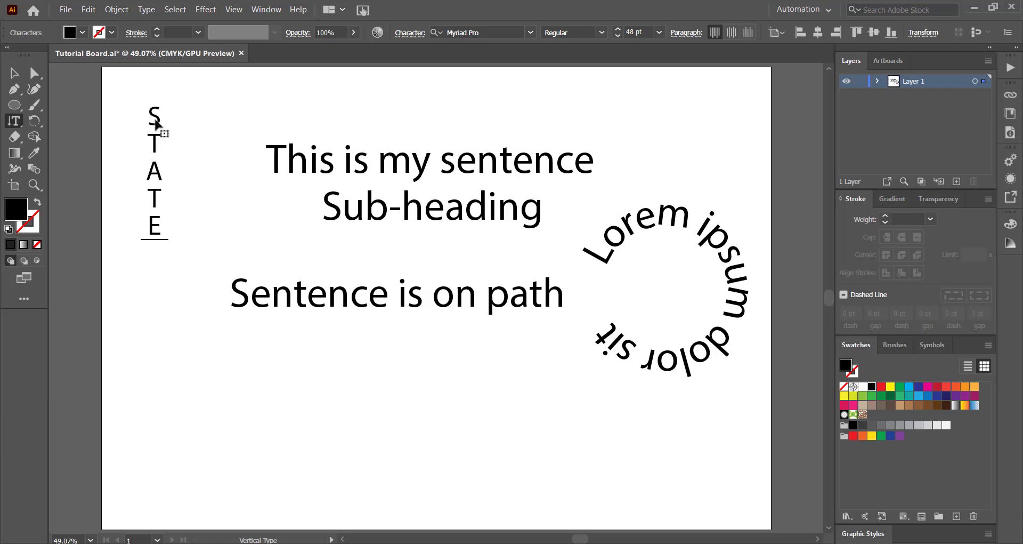
type(" COLLEGE")
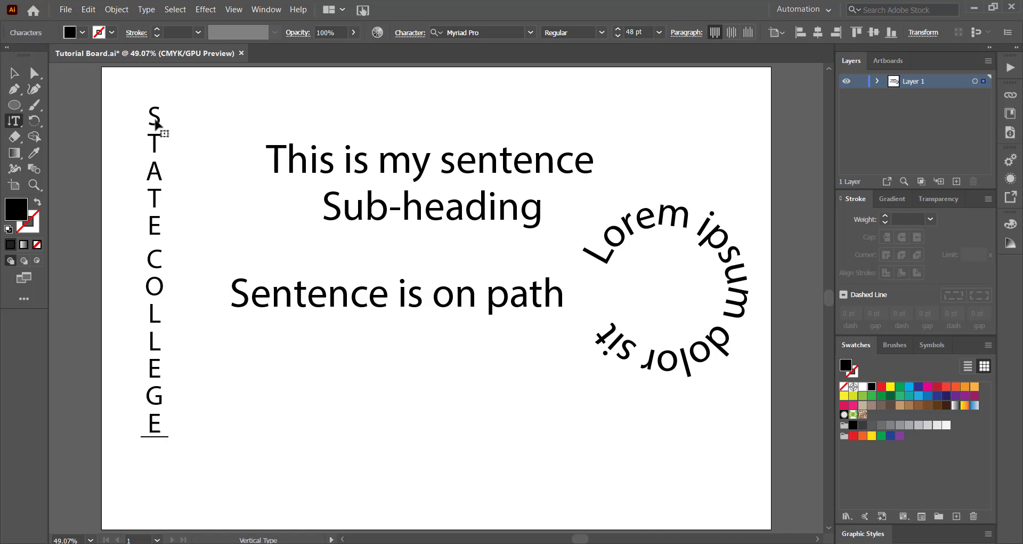
- Replace the word "STATE" in the vertical text with "IDEAL" and finish editing it
key("Up")
key("Up")
key("Up")
key("Up")
key("Up")
key("Up")
key("Up")
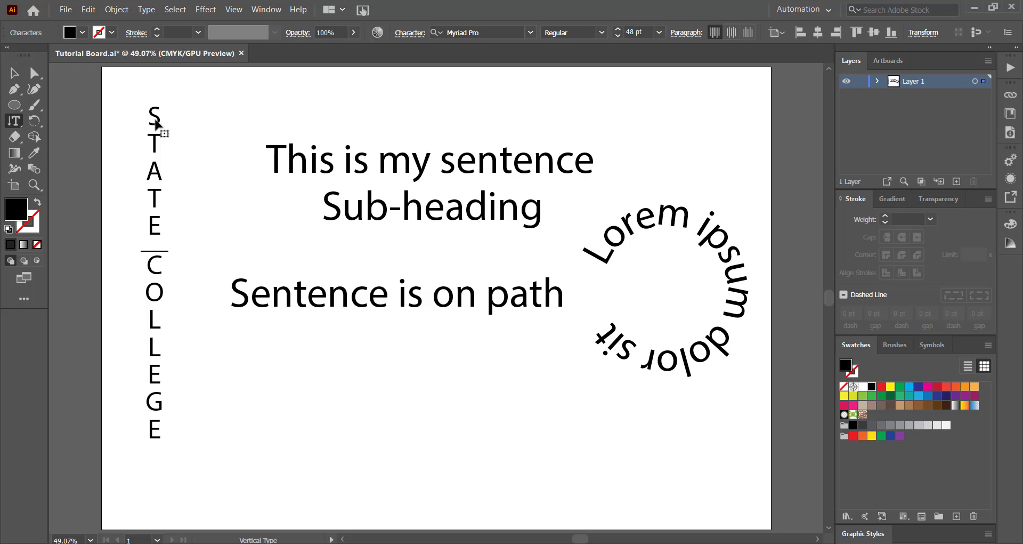
key("End")
key("Home")
key("End")
key("Home")
key("Delete")
key("Delete")
key("Delete")
key("Delete")
key("Delete")
key("Delete")
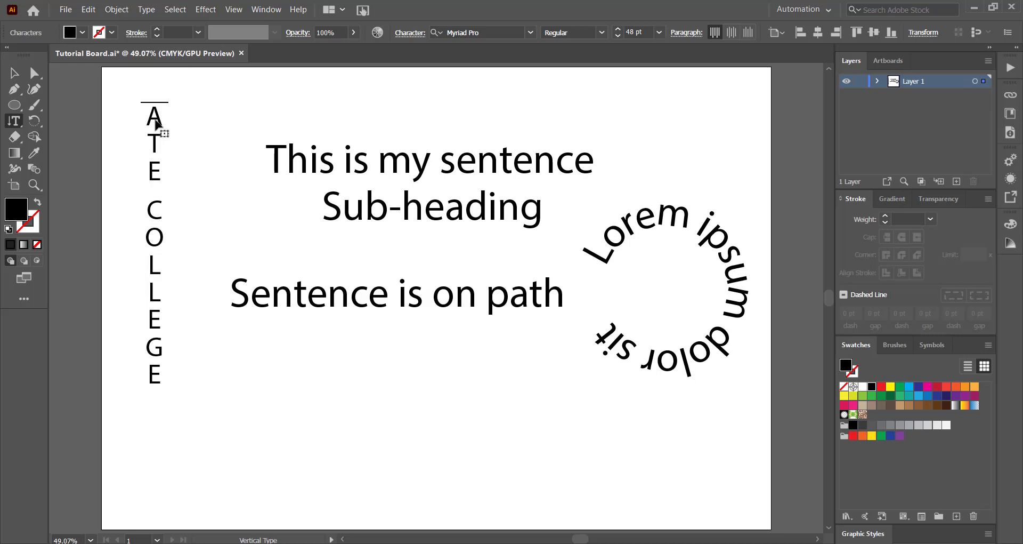
type("IDEAL")
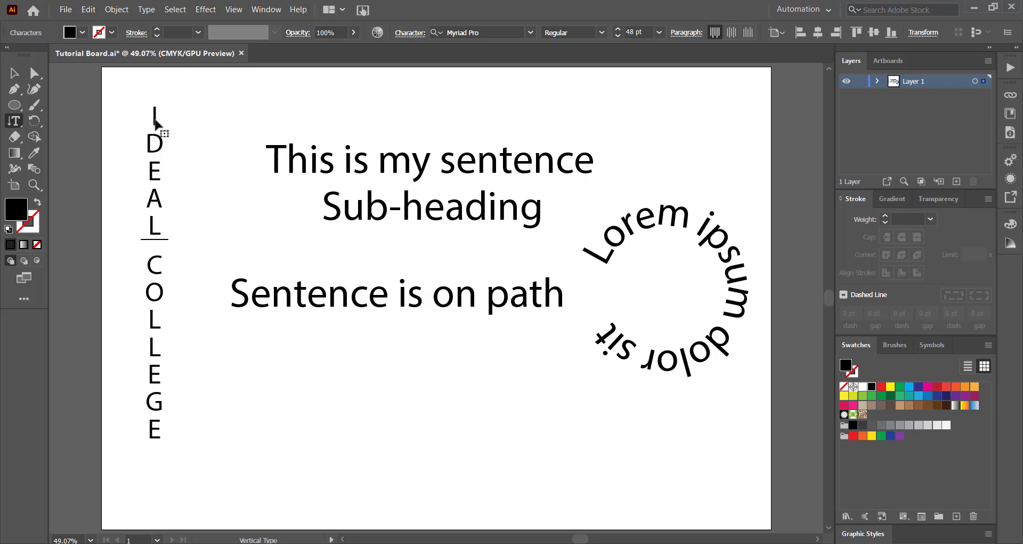
key("Escape")
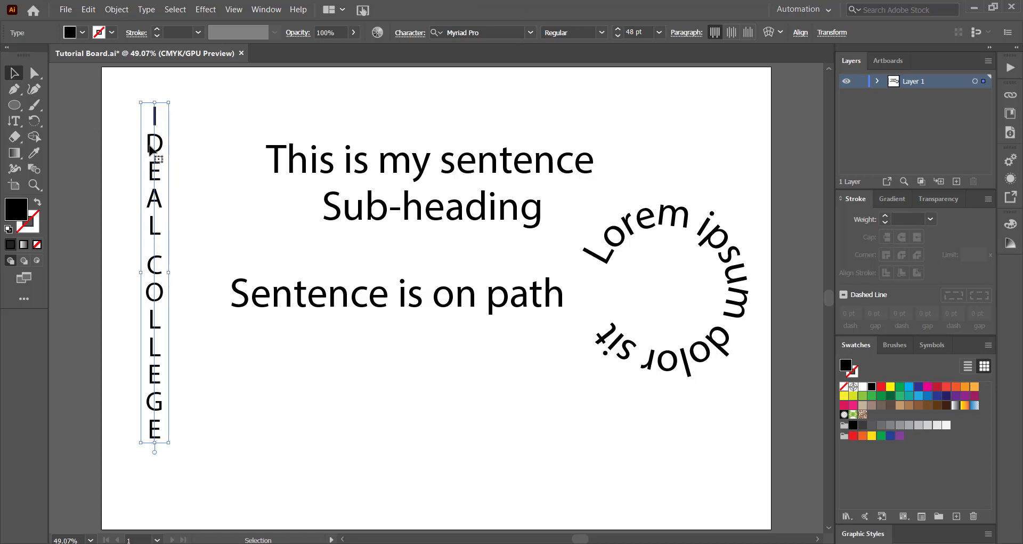
- Shift the vertical text slightly down and toward the artboard's left edge, and leave it deselected
left_click_drag(157, 164, 152, 187)
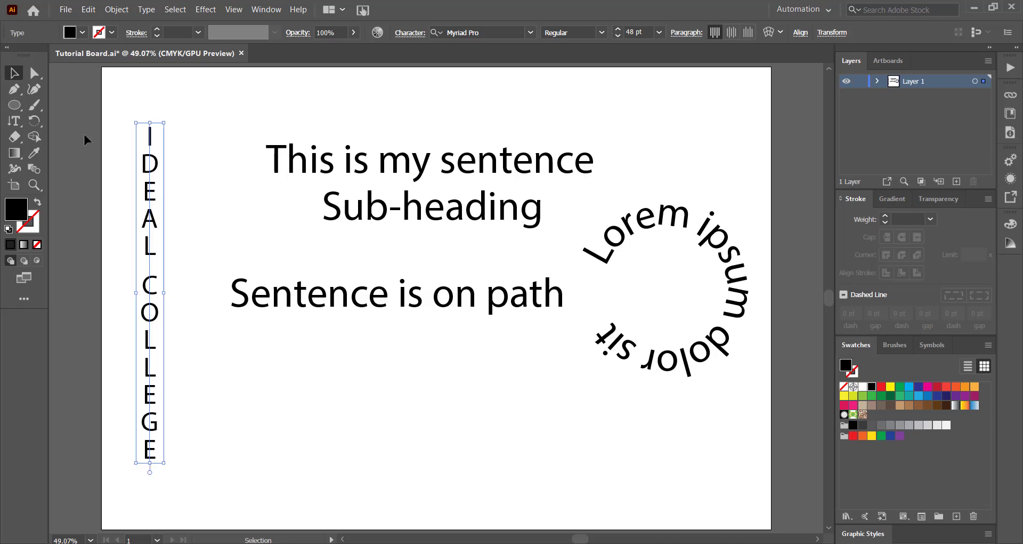
left_click_drag(15, 121, 43, 137)
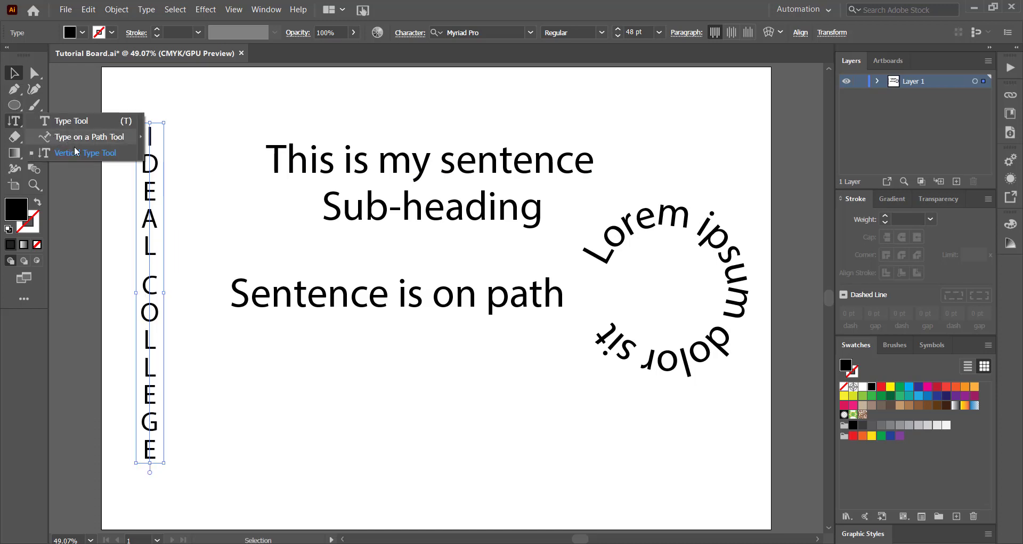
left_click(197, 98)
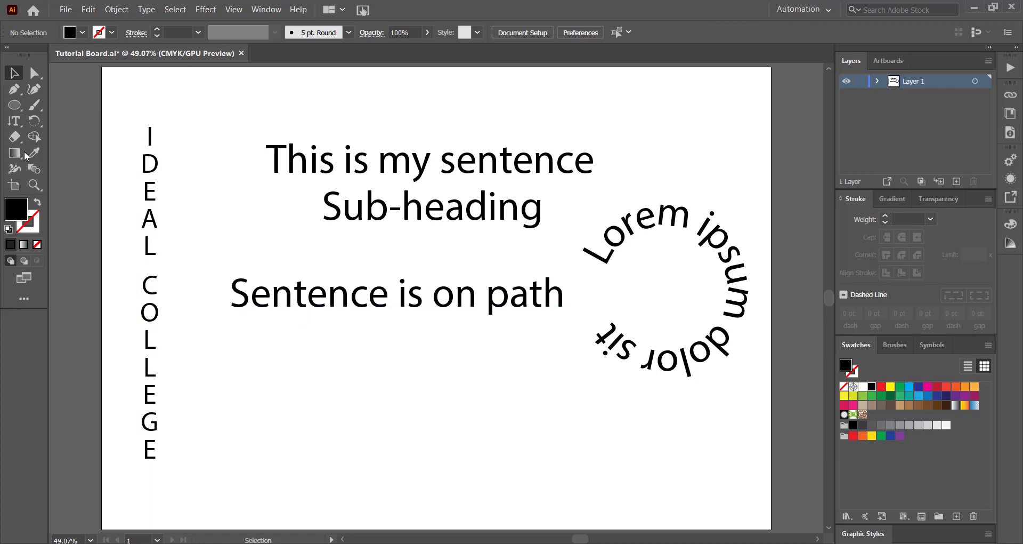
- Create a wide area-text box filled with placeholder text below "Sentence is on path" using the Type Tool
left_click_drag(15, 120, 57, 123)
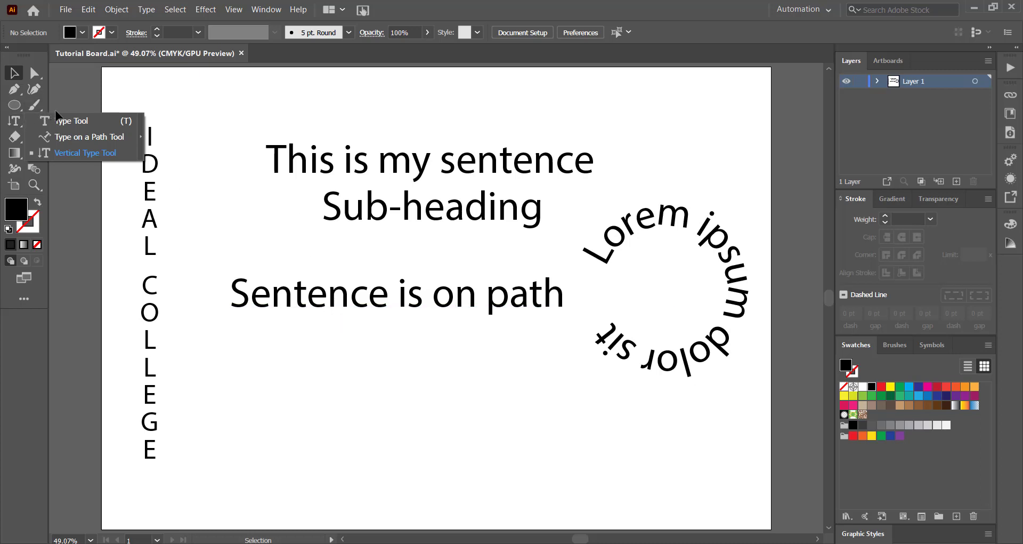
left_click(62, 118)
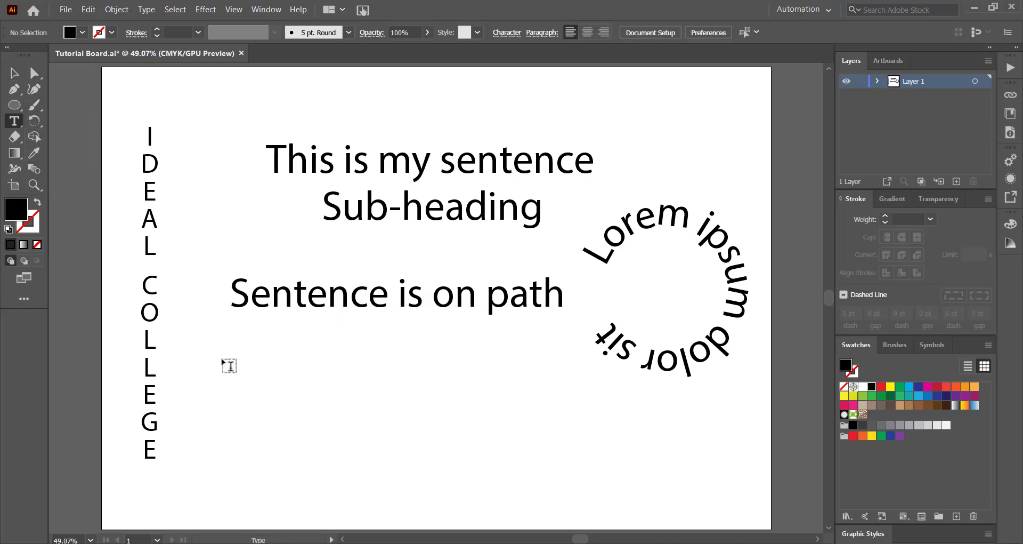
left_click_drag(222, 346, 570, 479)
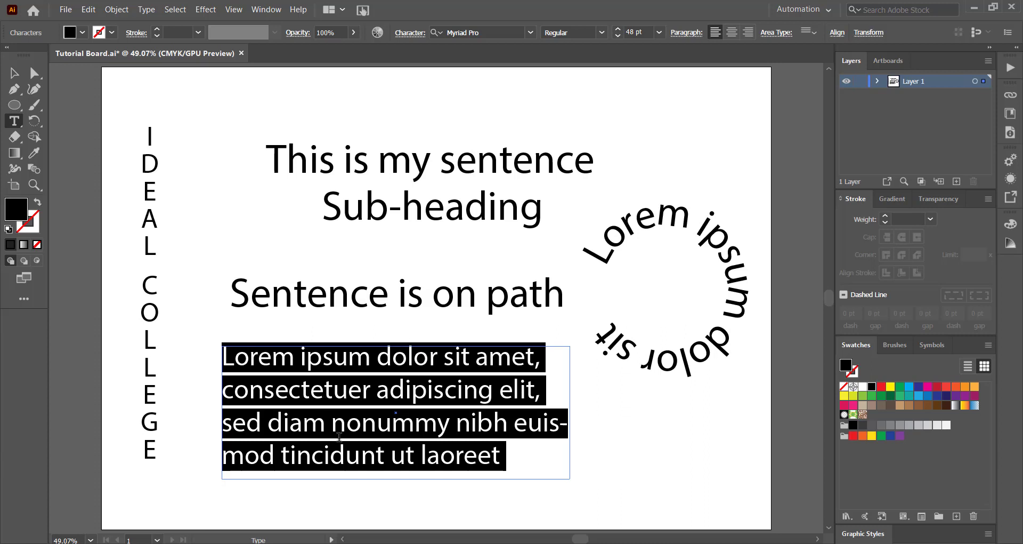
left_click(14, 73)
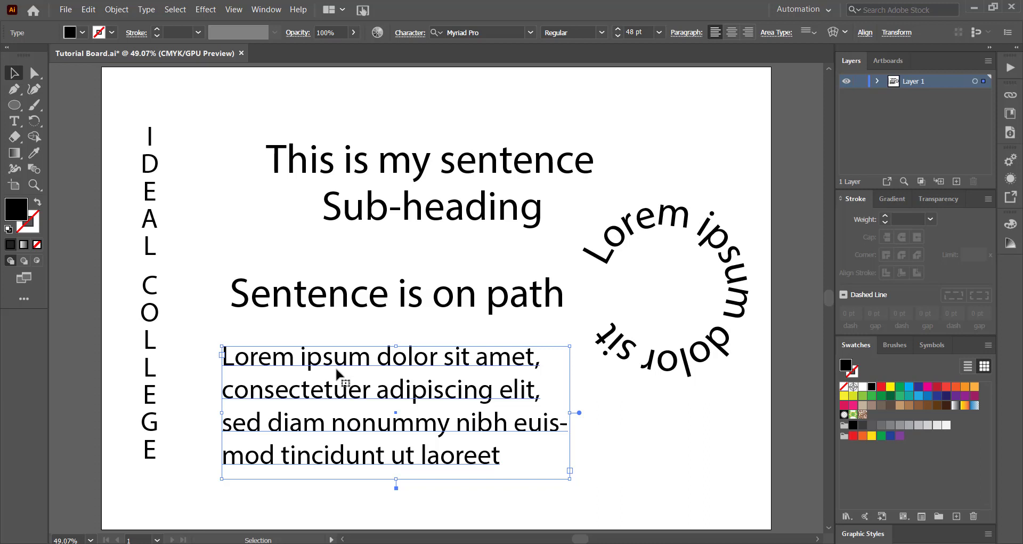
- Add a placeholder point text and a one-line-high area-text box above "This is my sentence" with the Type Tool
left_click(14, 120)
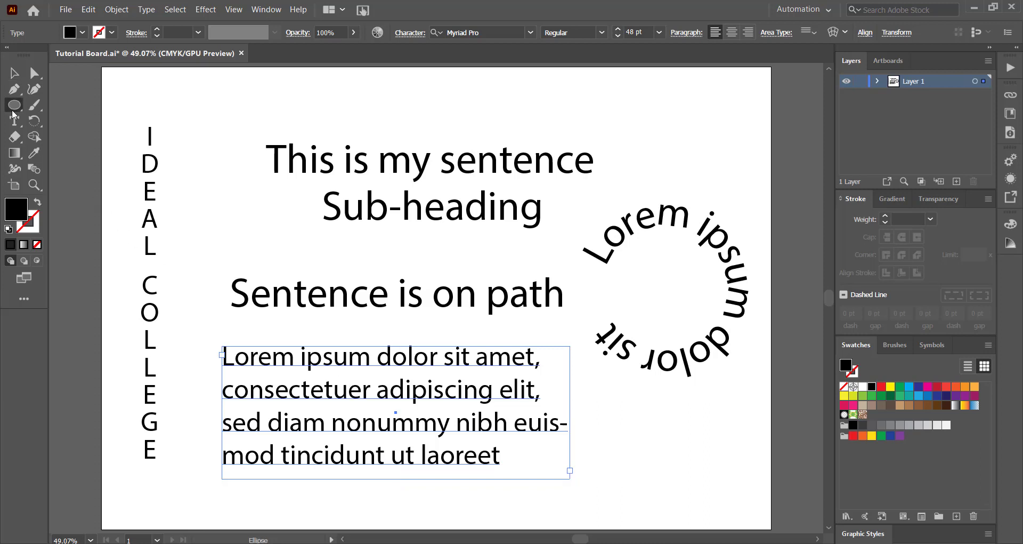
left_click(256, 96)
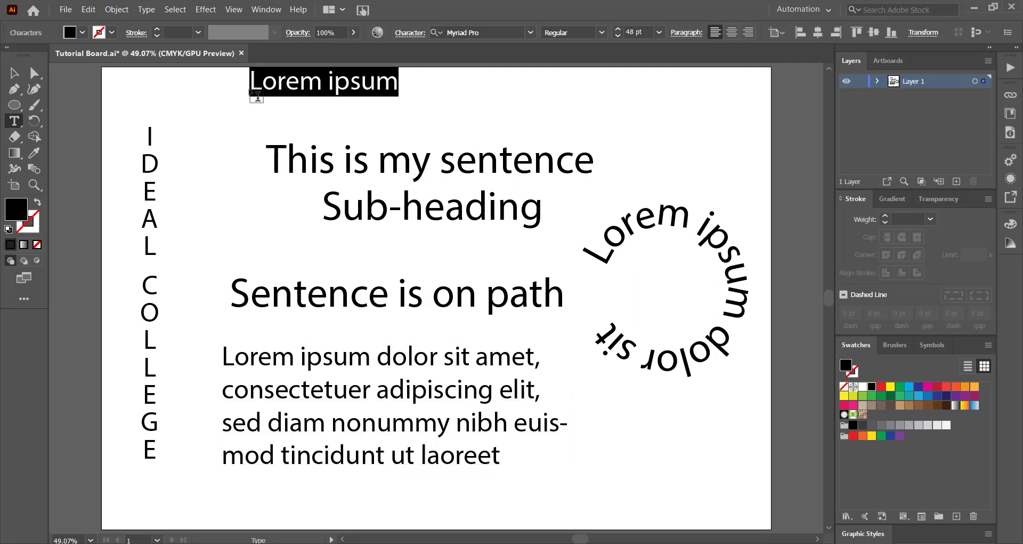
left_click(10, 120)
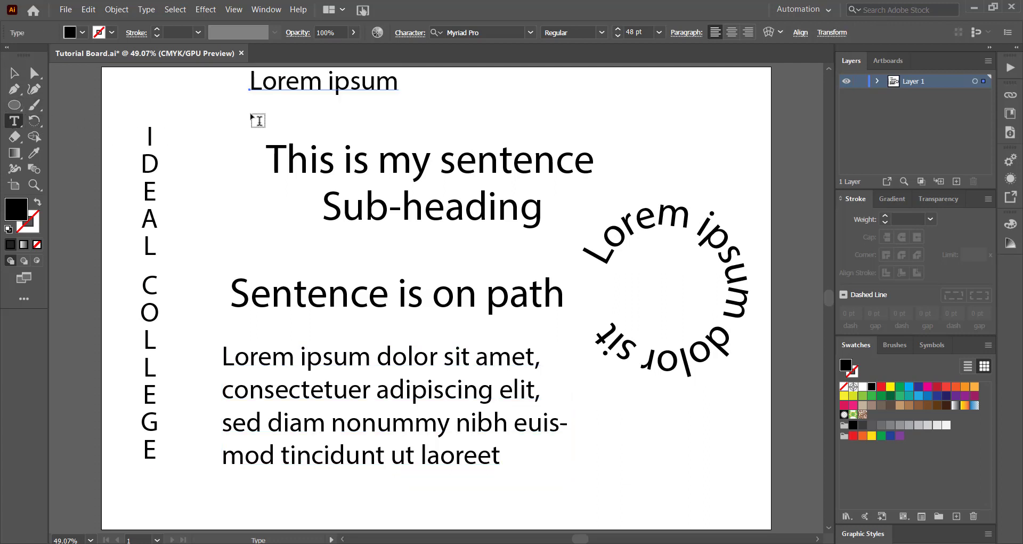
left_click_drag(245, 108, 622, 138)
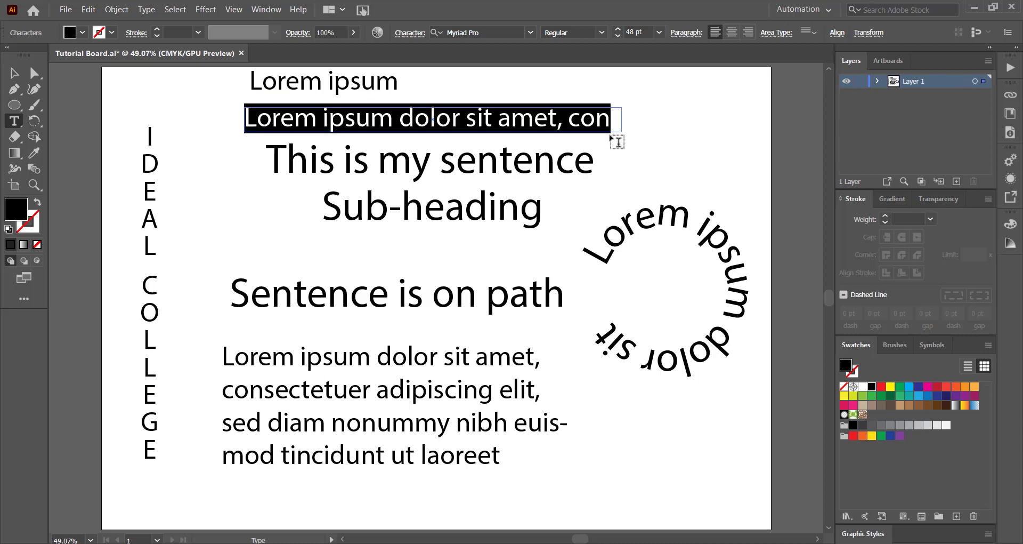
- Delete both placeholder texts above "This is my sentence"
left_click(9, 77)
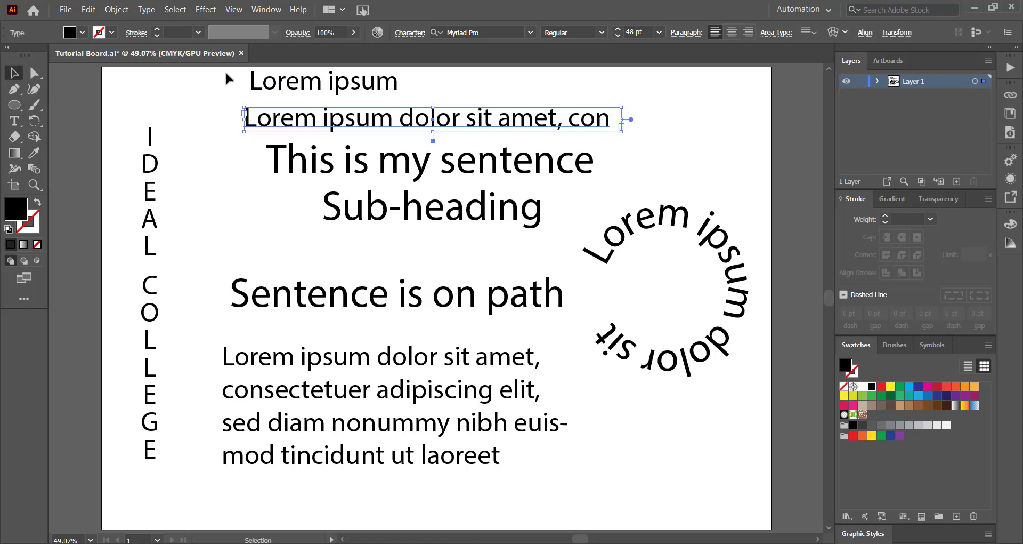
left_click_drag(335, 121, 306, 136)
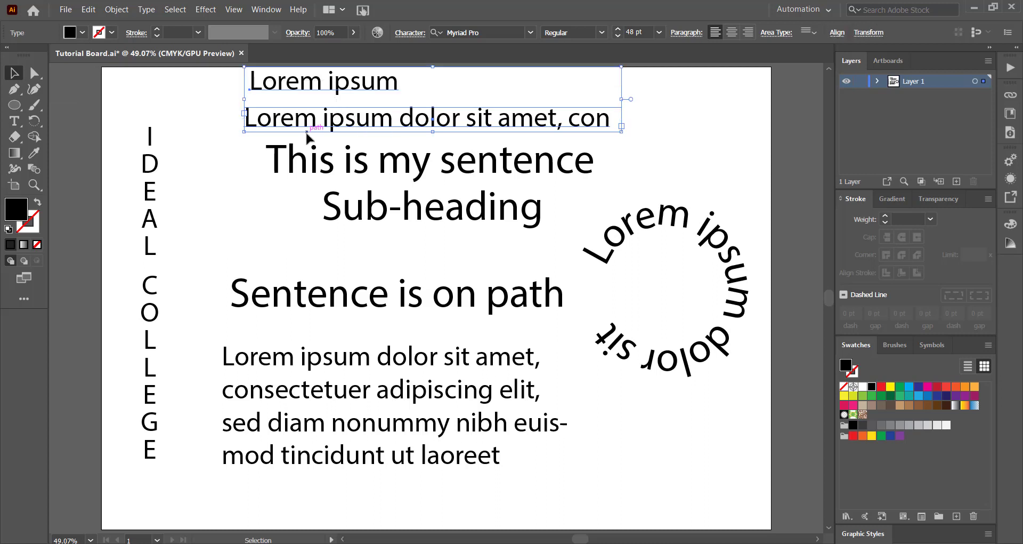
key("Delete")
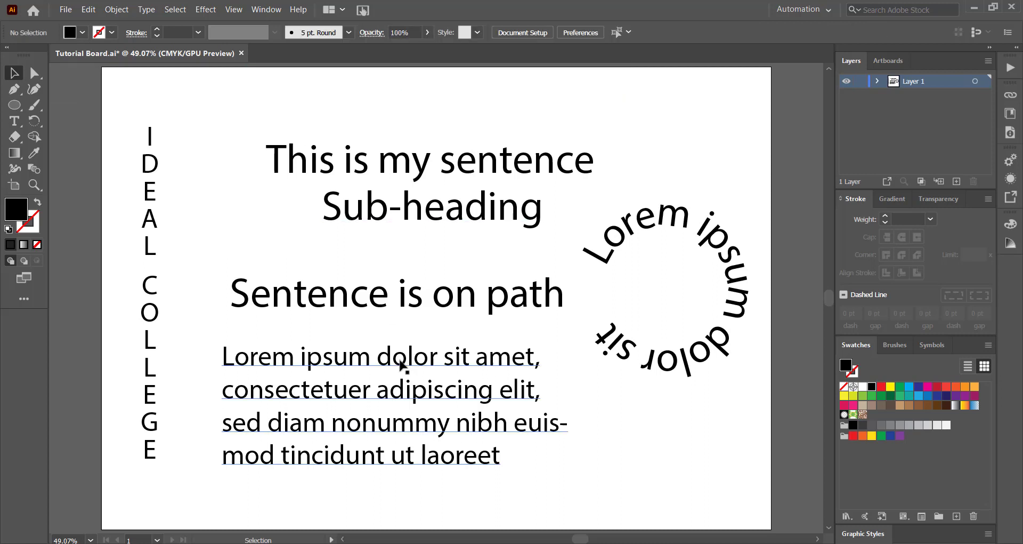